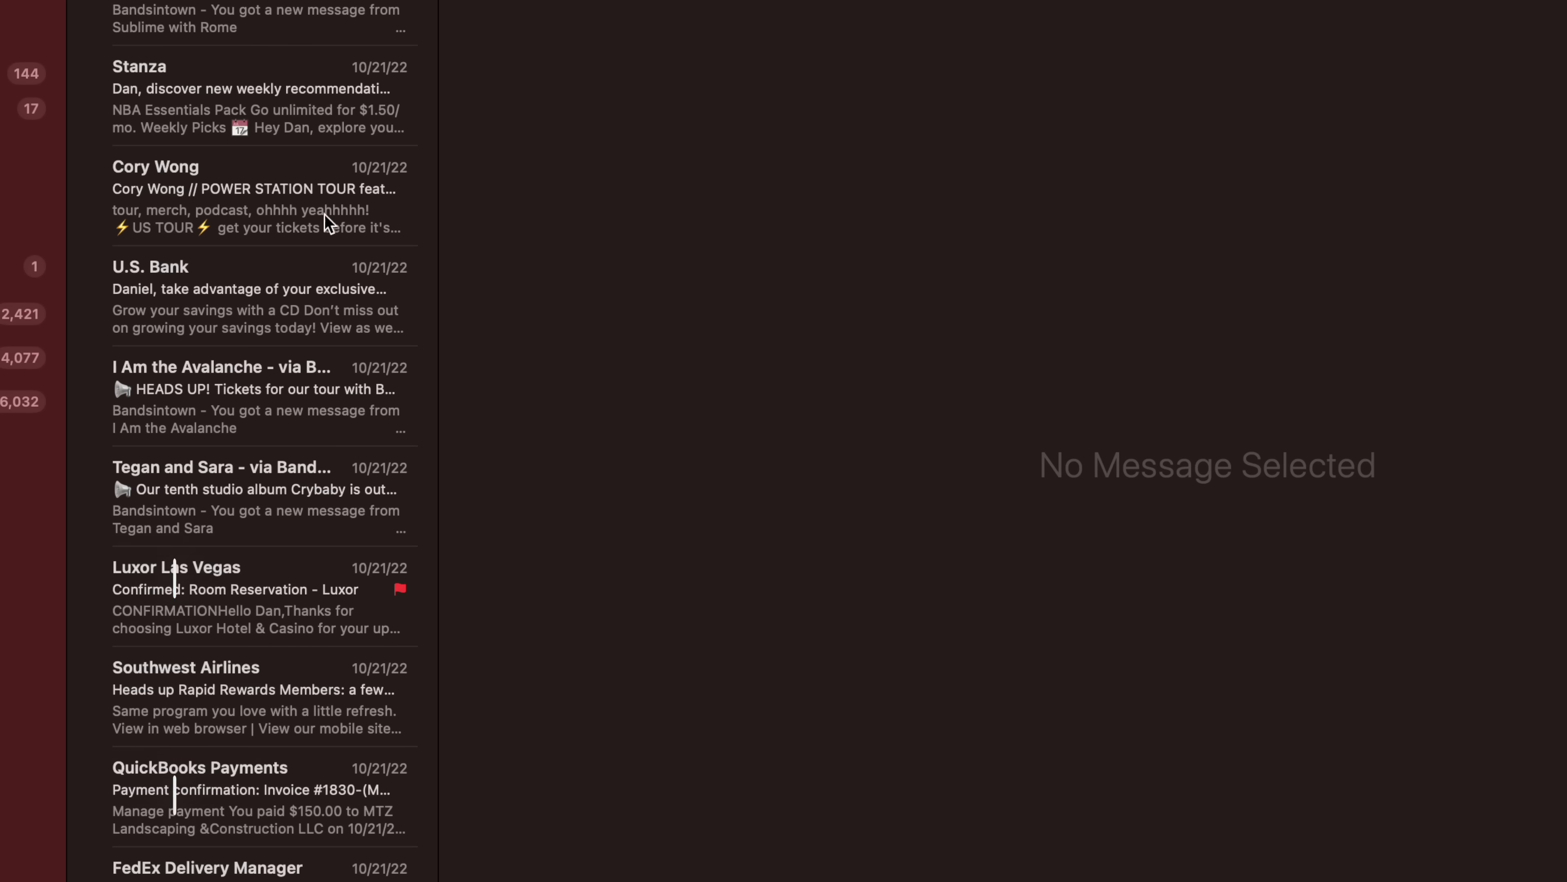
- Choose Remind Me Later… on the tour announcement message to set a custom reminder time
{"action": "right_click", "coordinate": [322, 193]}
{"action": "mouse_move", "coordinate": [468, 413]}
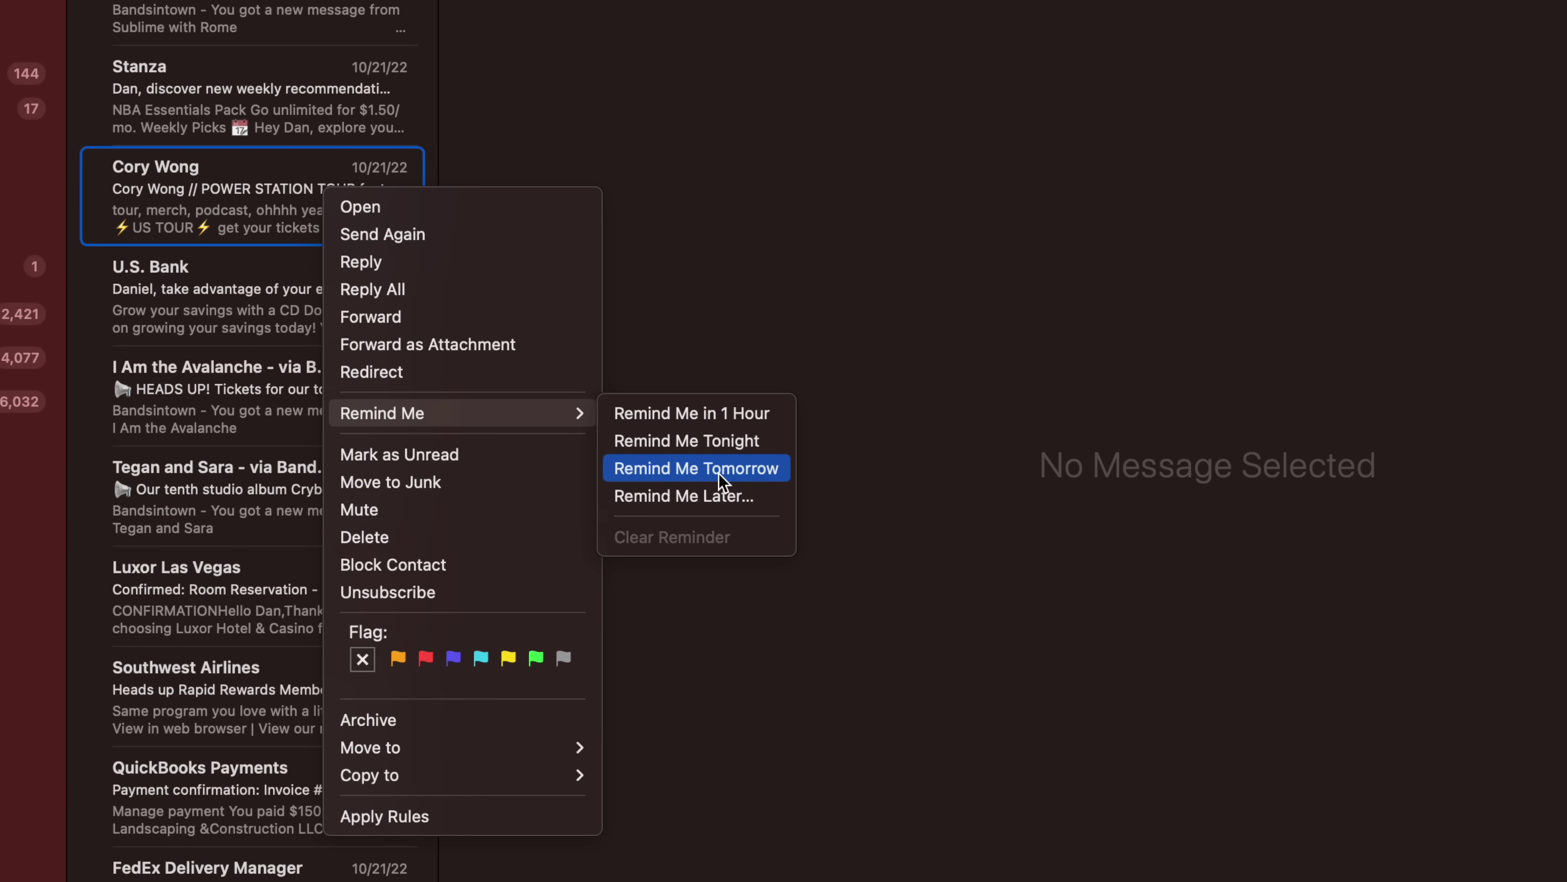
{"action": "left_click", "coordinate": [750, 507]}
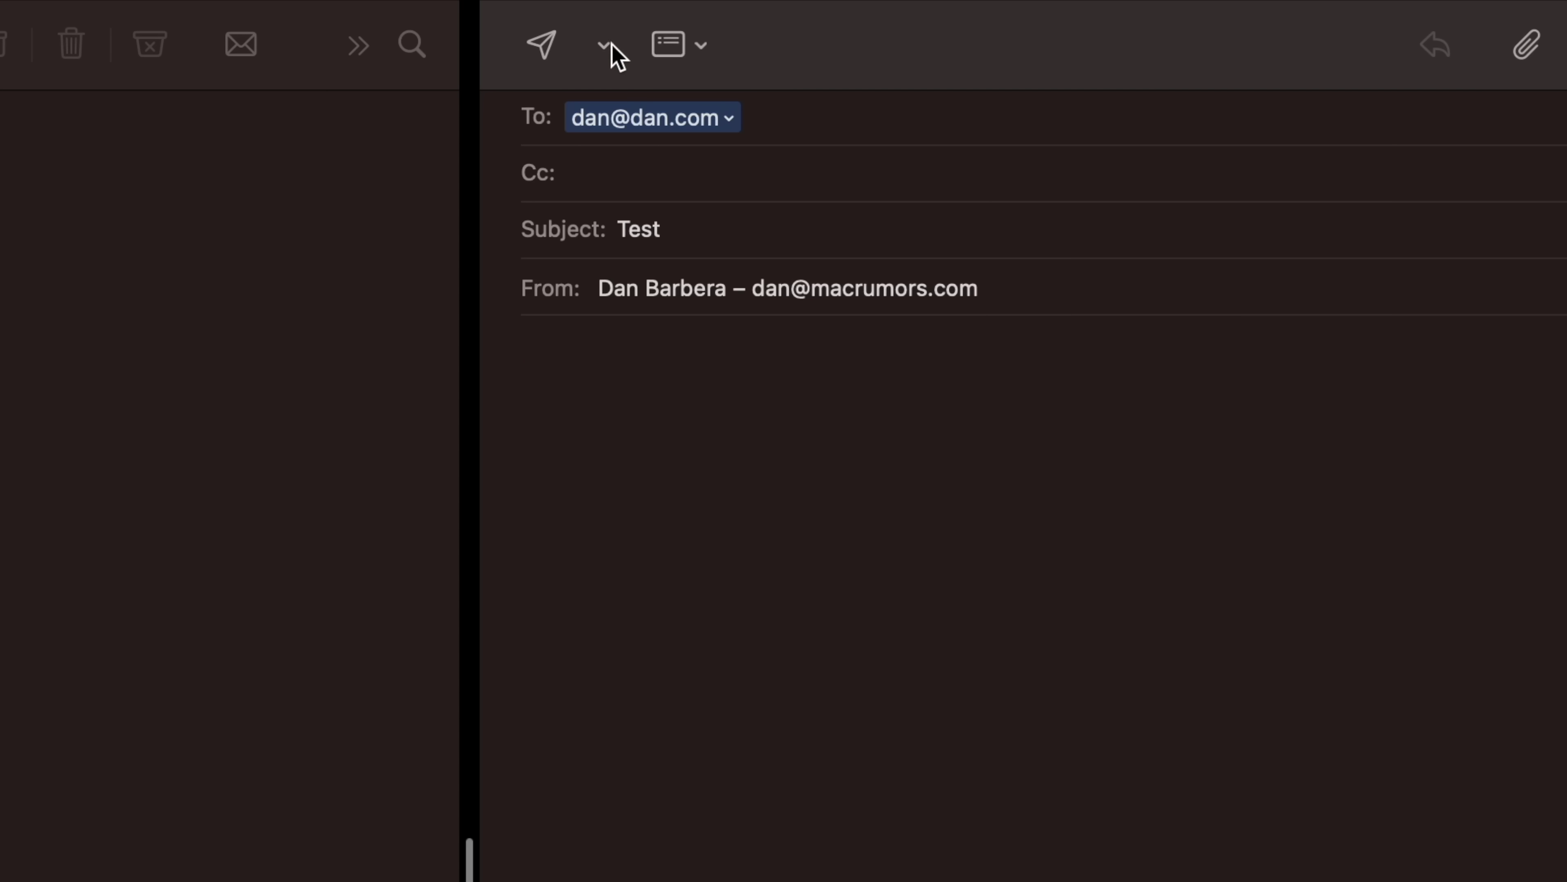
- Show the Send Now, Send 9:00 PM Tonight and Send Later… options for the Test draft
{"action": "left_click", "coordinate": [605, 44]}
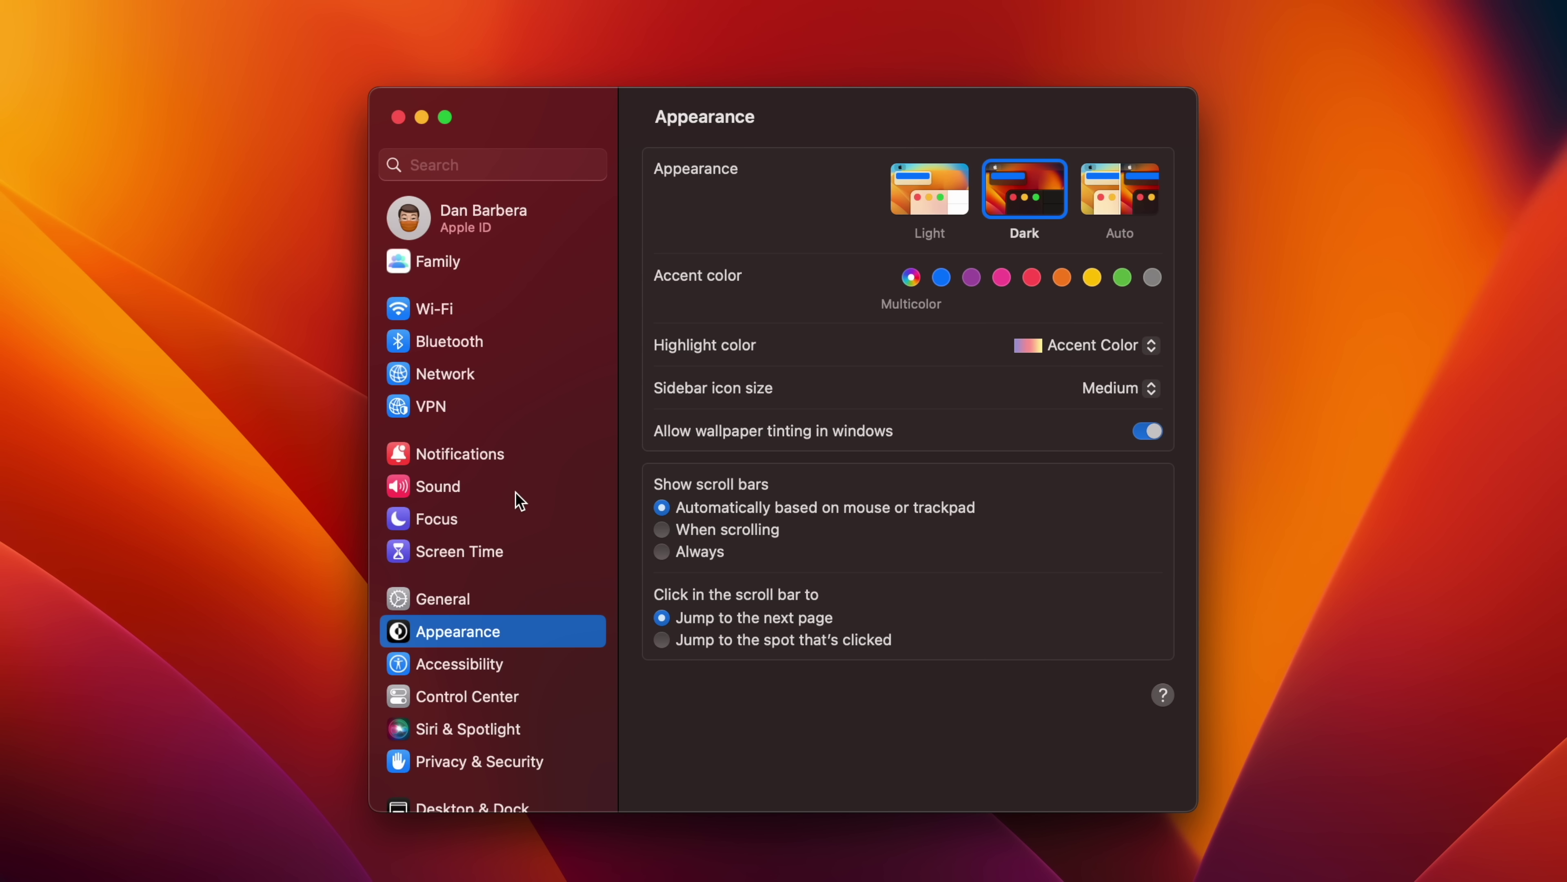
- Switch to Sound settings and scroll to the Output & Input microphone list and input volume
{"action": "left_click", "coordinate": [499, 494]}
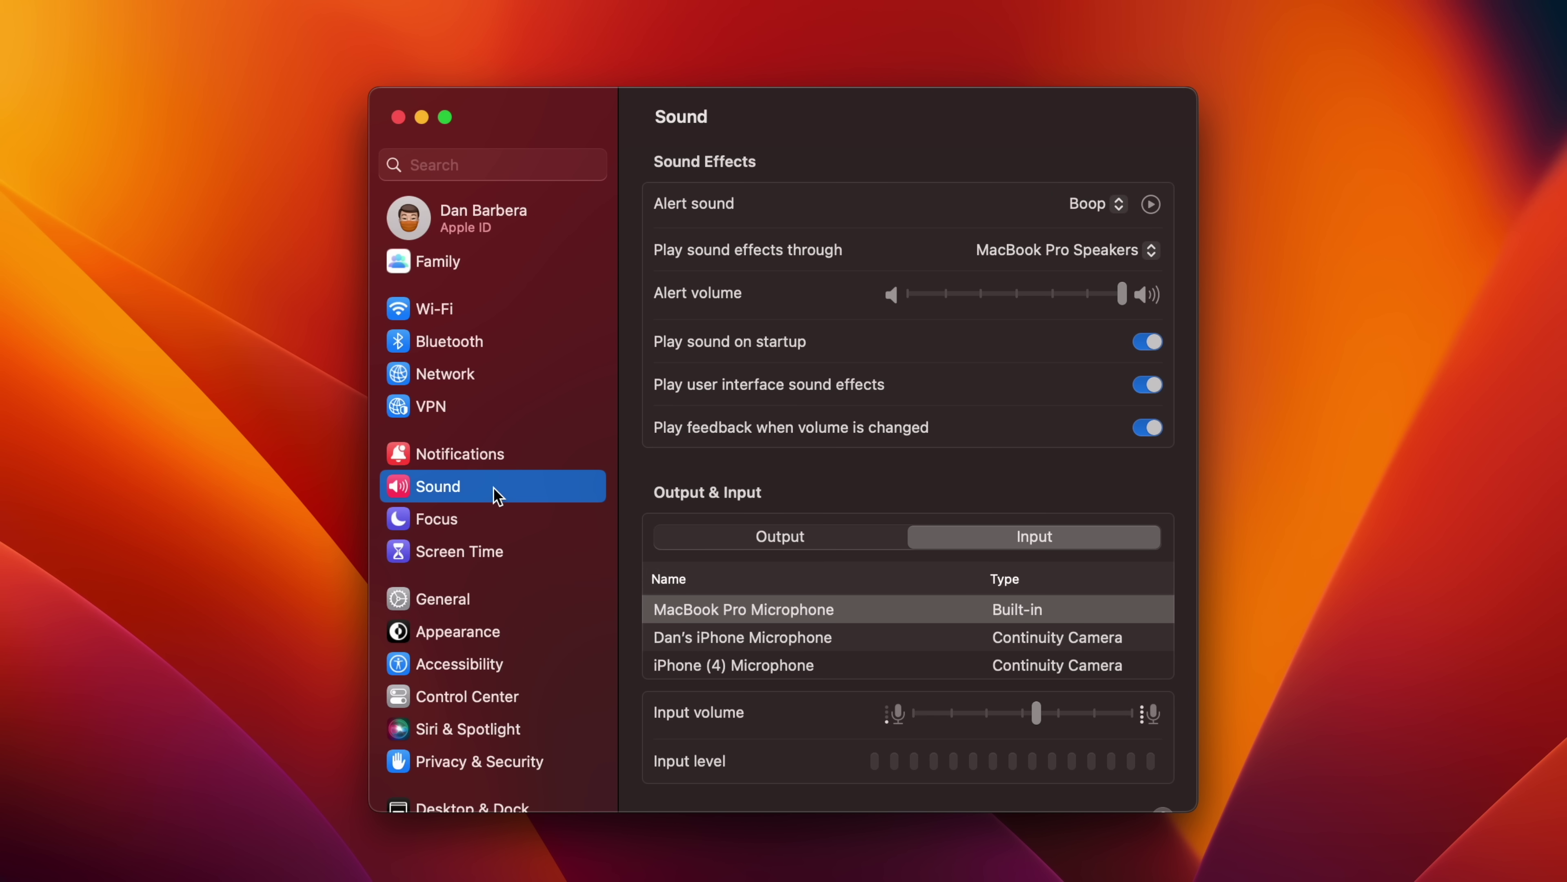
{"action": "scroll", "coordinate": [877, 667], "scroll_direction": "down", "scroll_amount": 2}
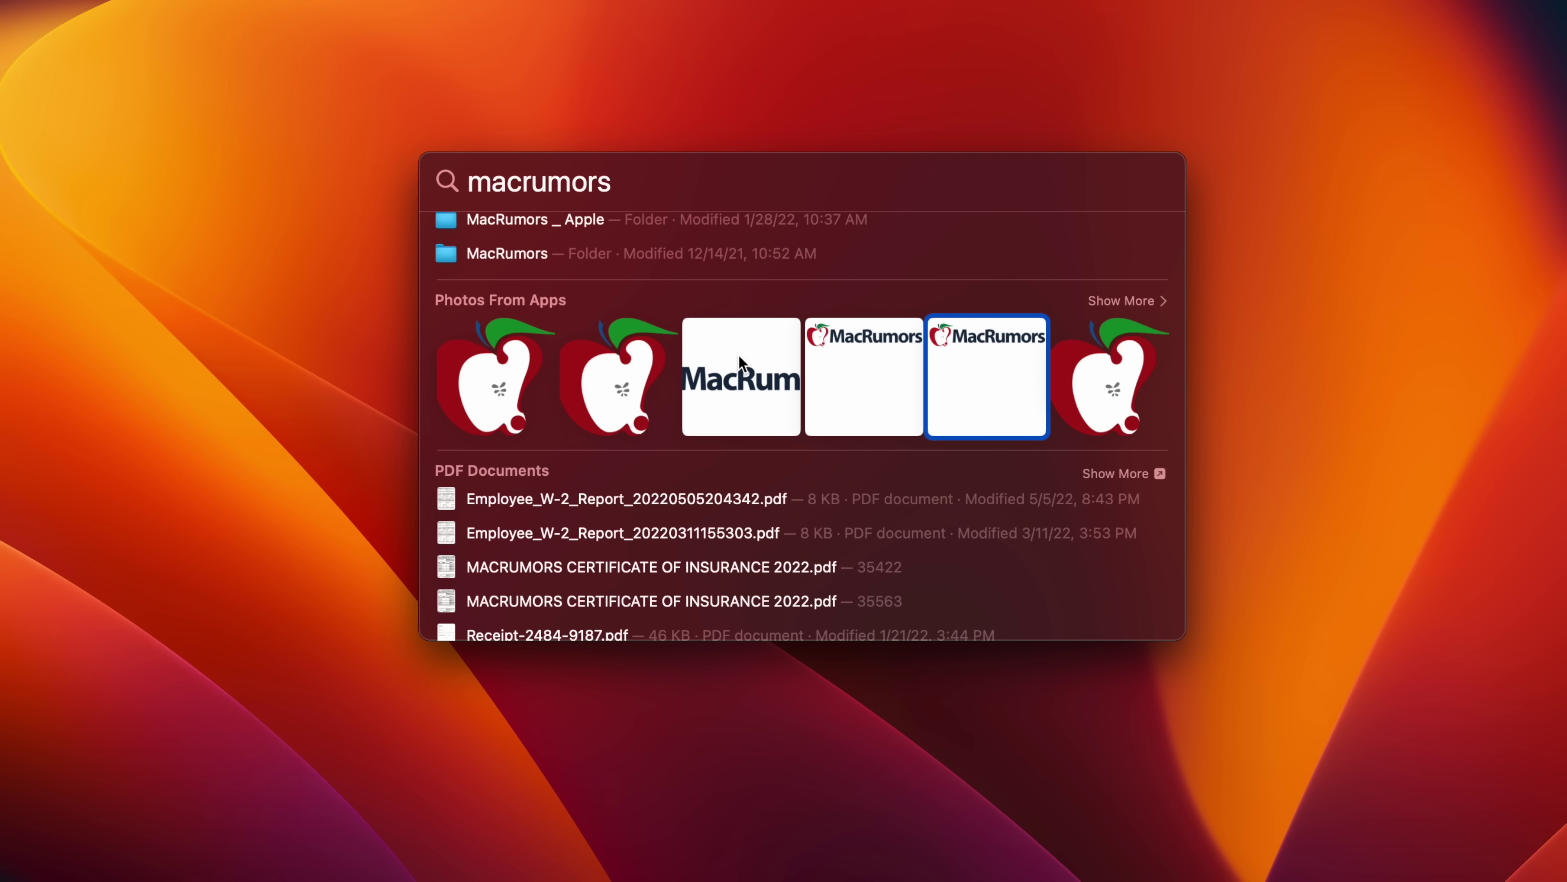
- Quick Look the macrumors image results one after another at full size
{"action": "key", "text": "space"}
{"action": "key", "text": "space"}
{"action": "key", "text": "Right"}
{"action": "key", "text": "space"}
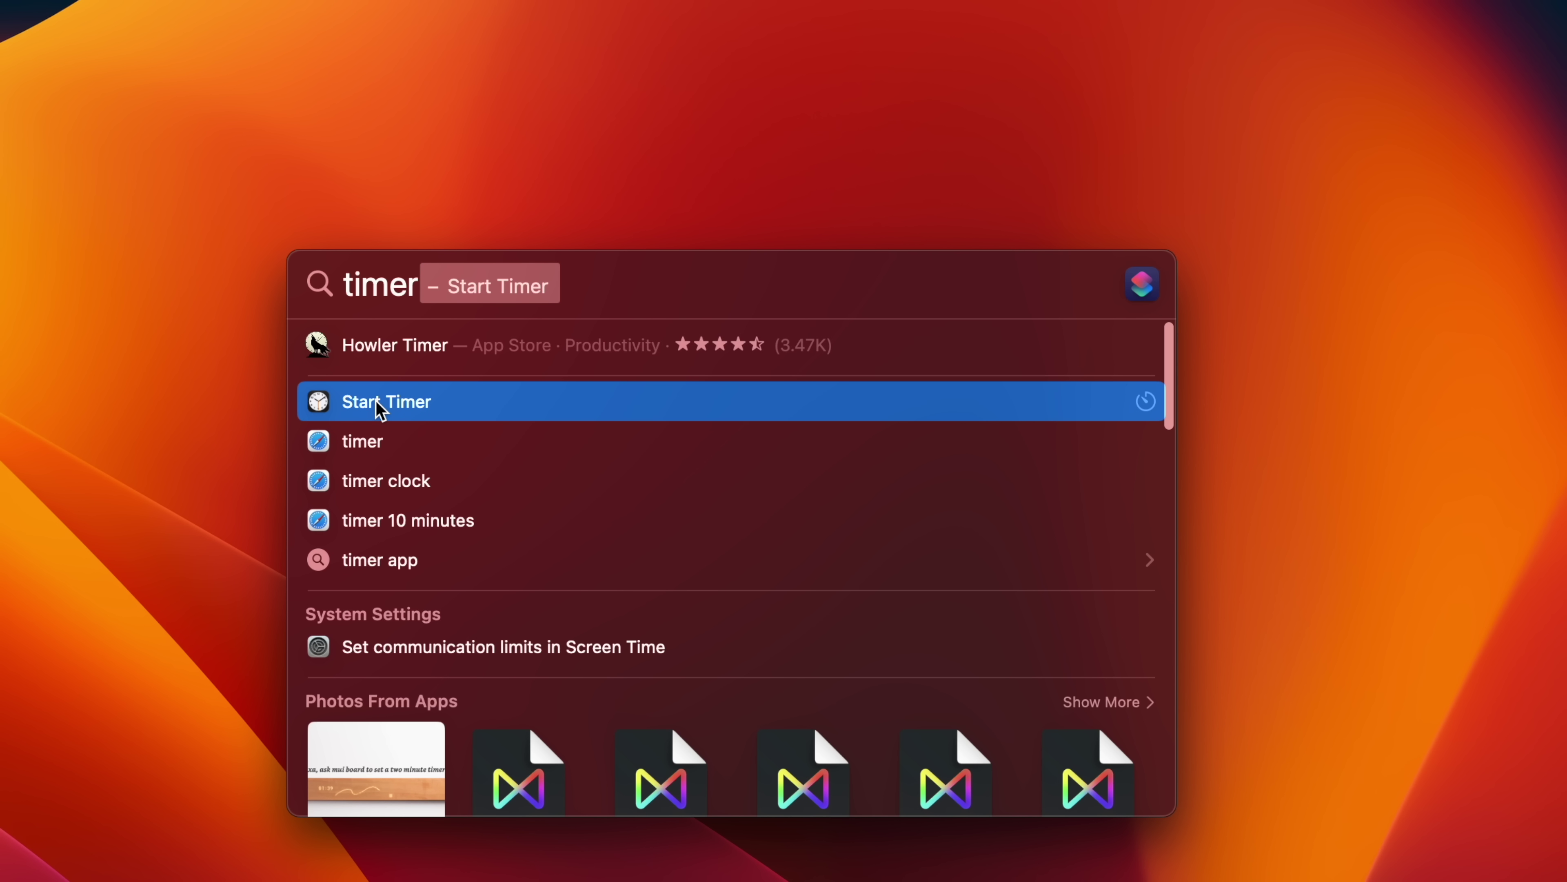
- Start a timer from the results, then search Spotlight for 'focus'
{"action": "left_click", "coordinate": [380, 408]}
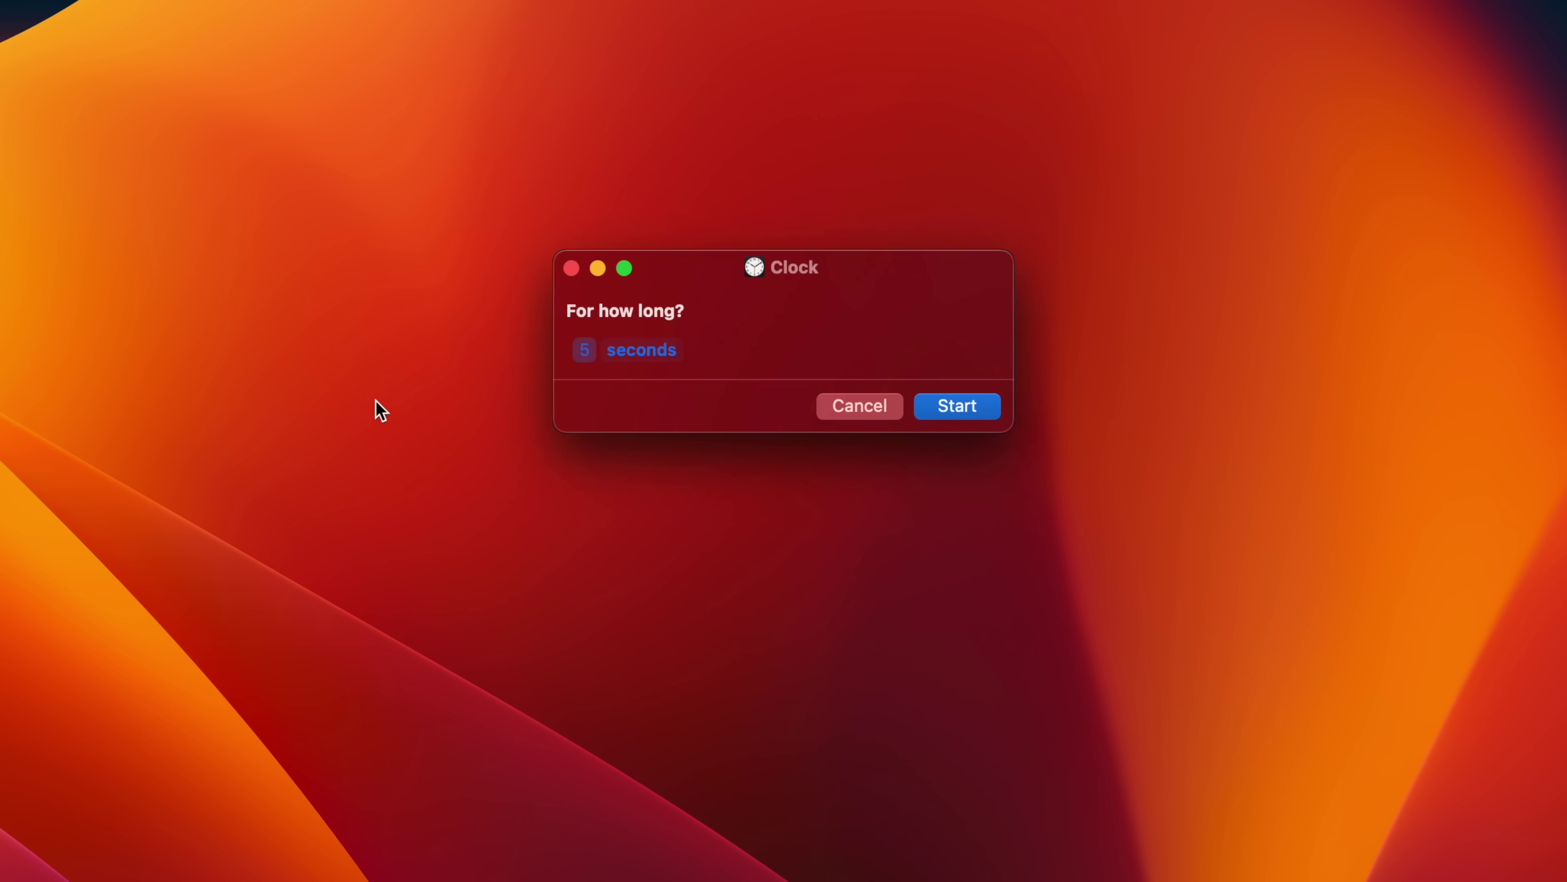
{"action": "key", "text": "super+space"}
{"action": "type", "text": "fo"}
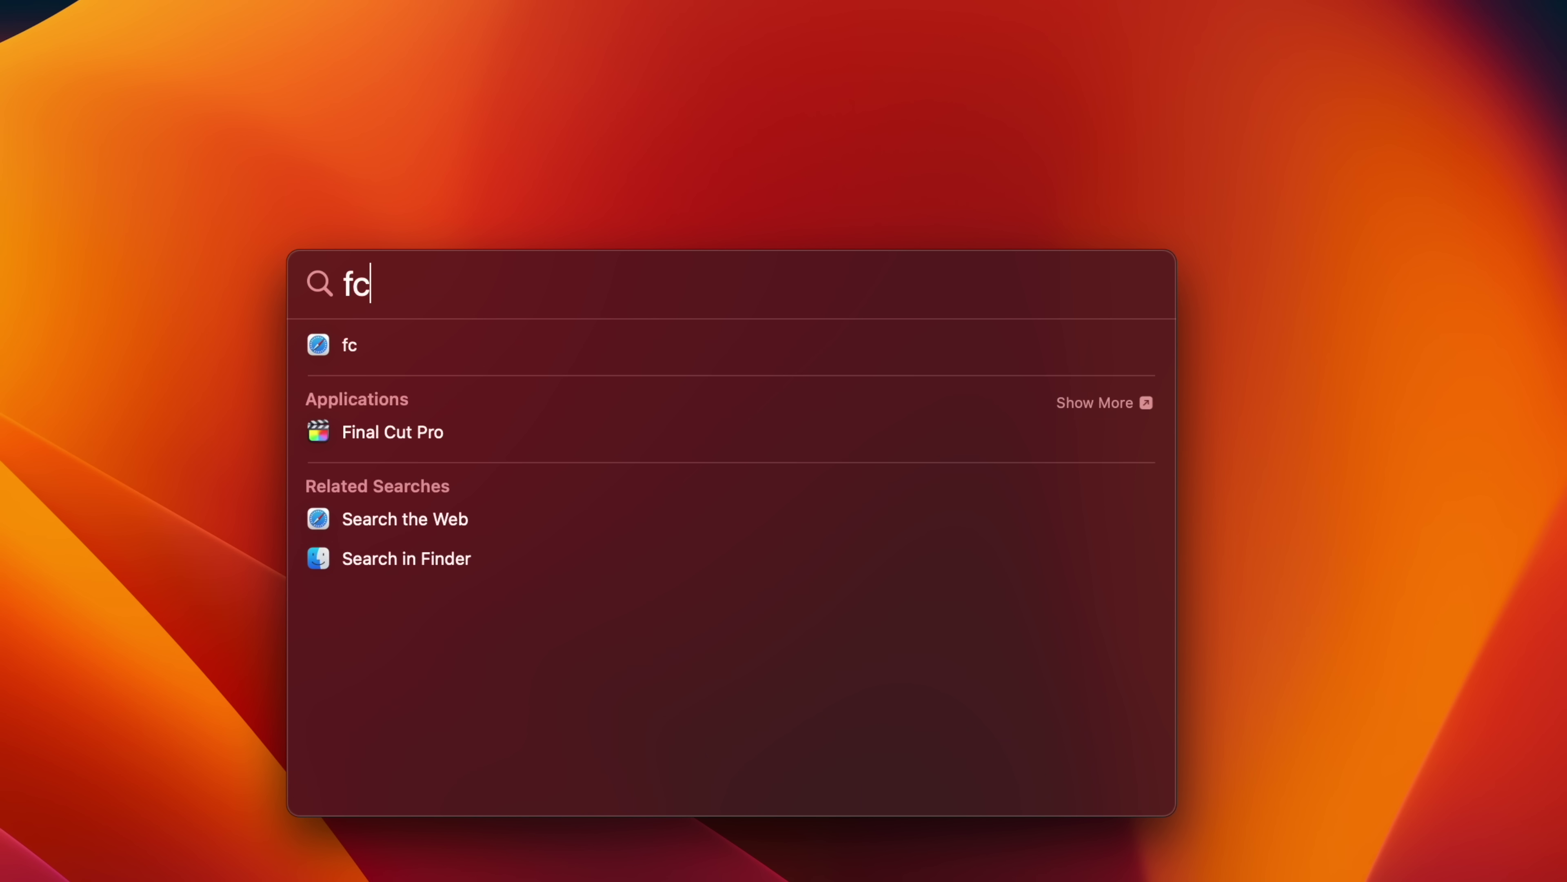
{"action": "type", "text": "cus"}
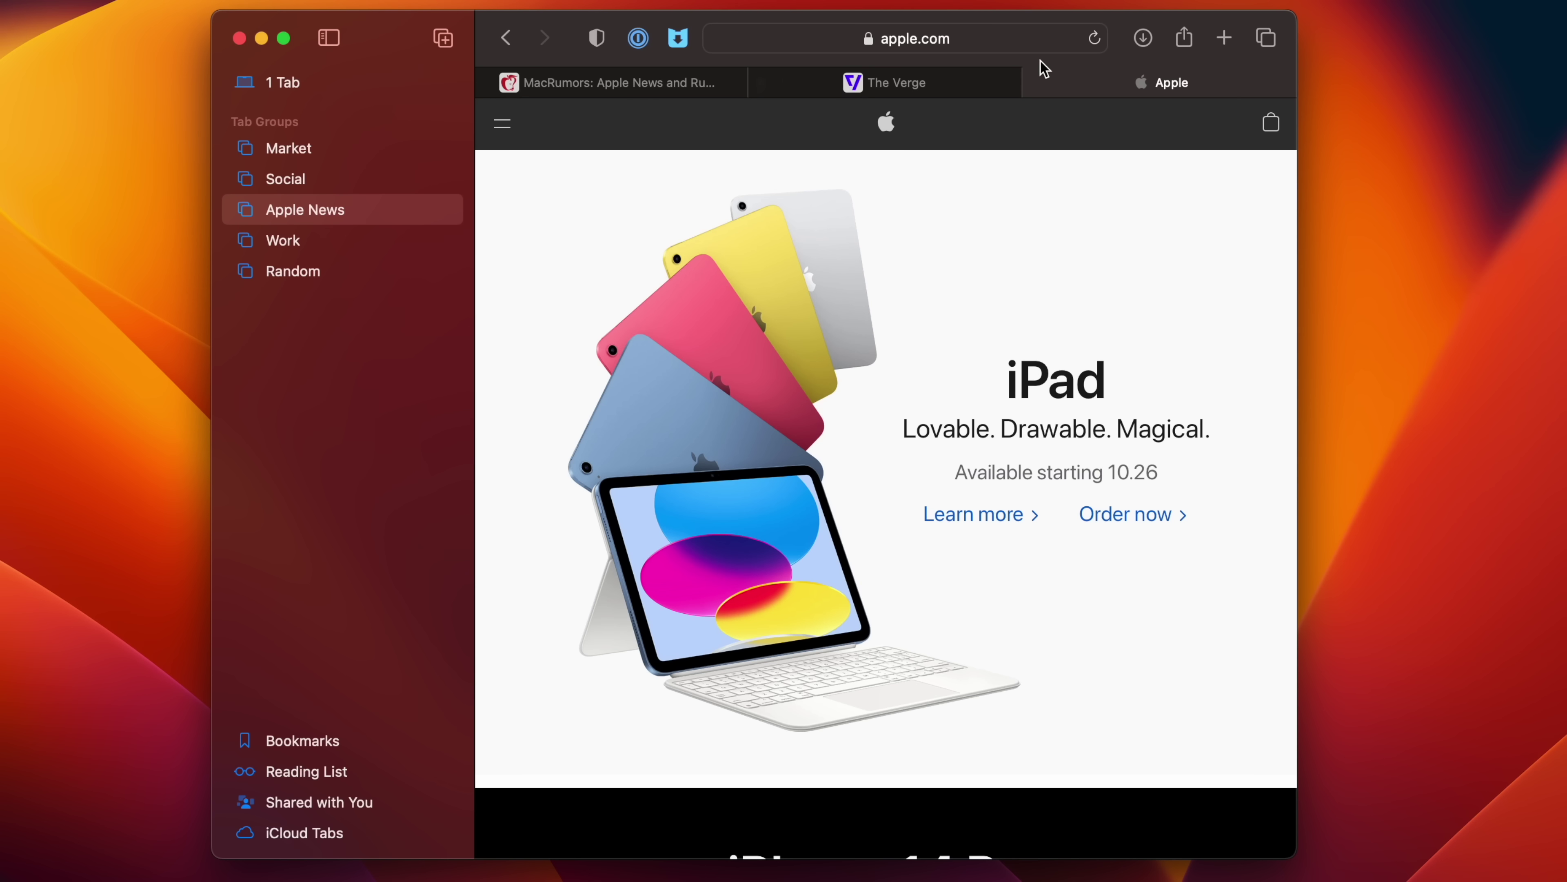
- Drag the Apple, MacRumors and The Verge tabs to the far left as pinned tabs
{"action": "left_click_drag", "start_coordinate": [1064, 91], "coordinate": [465, 98]}
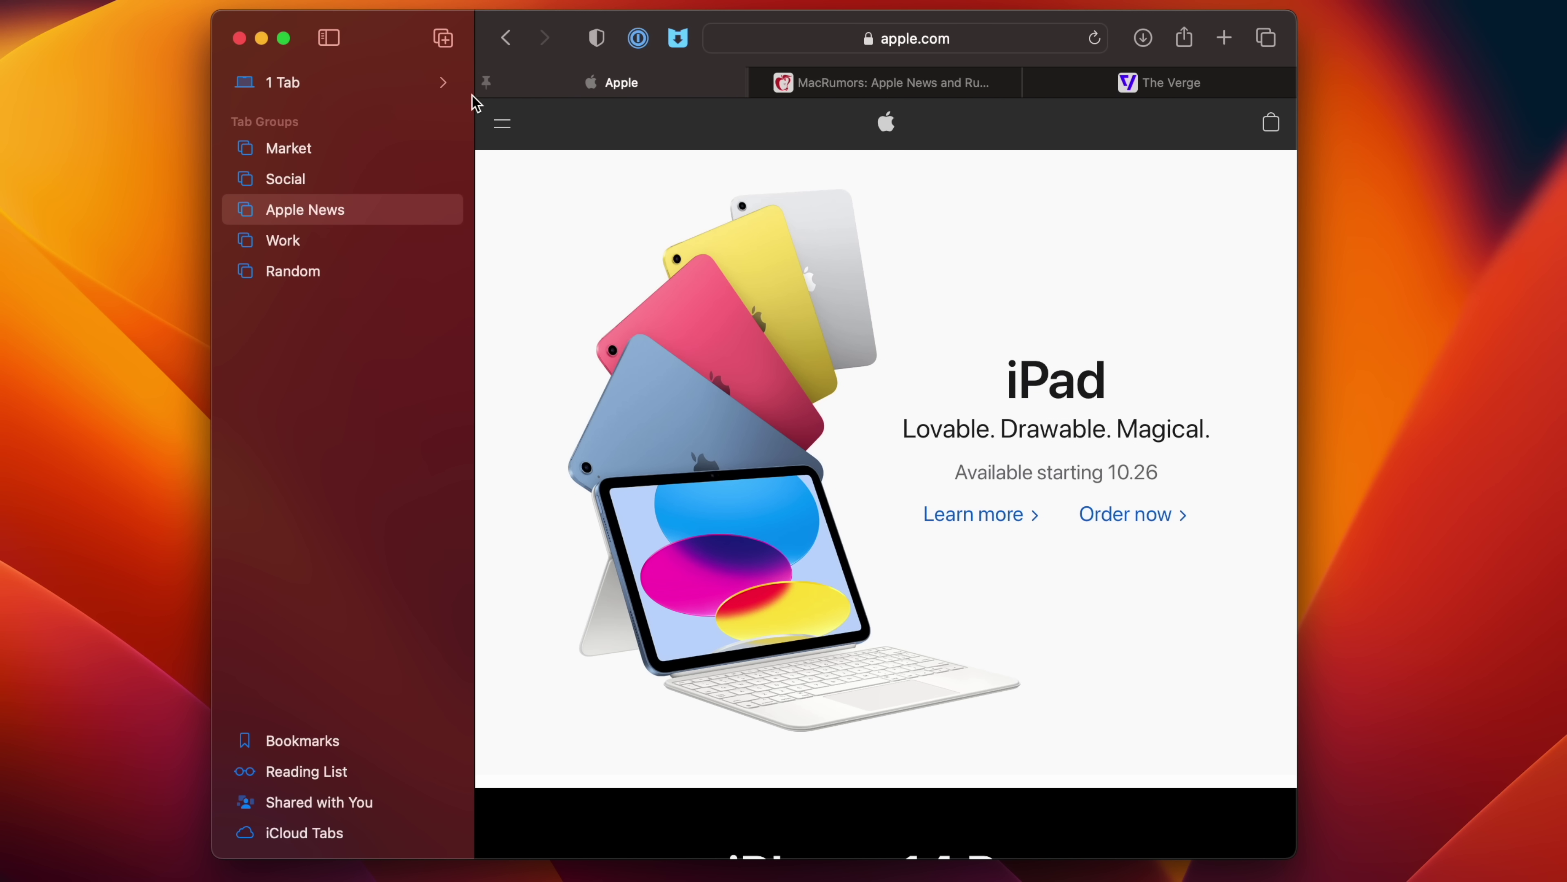
{"action": "left_click", "coordinate": [880, 90]}
{"action": "left_click_drag", "start_coordinate": [880, 89], "coordinate": [493, 83]}
{"action": "left_click_drag", "start_coordinate": [1088, 80], "coordinate": [823, 96]}
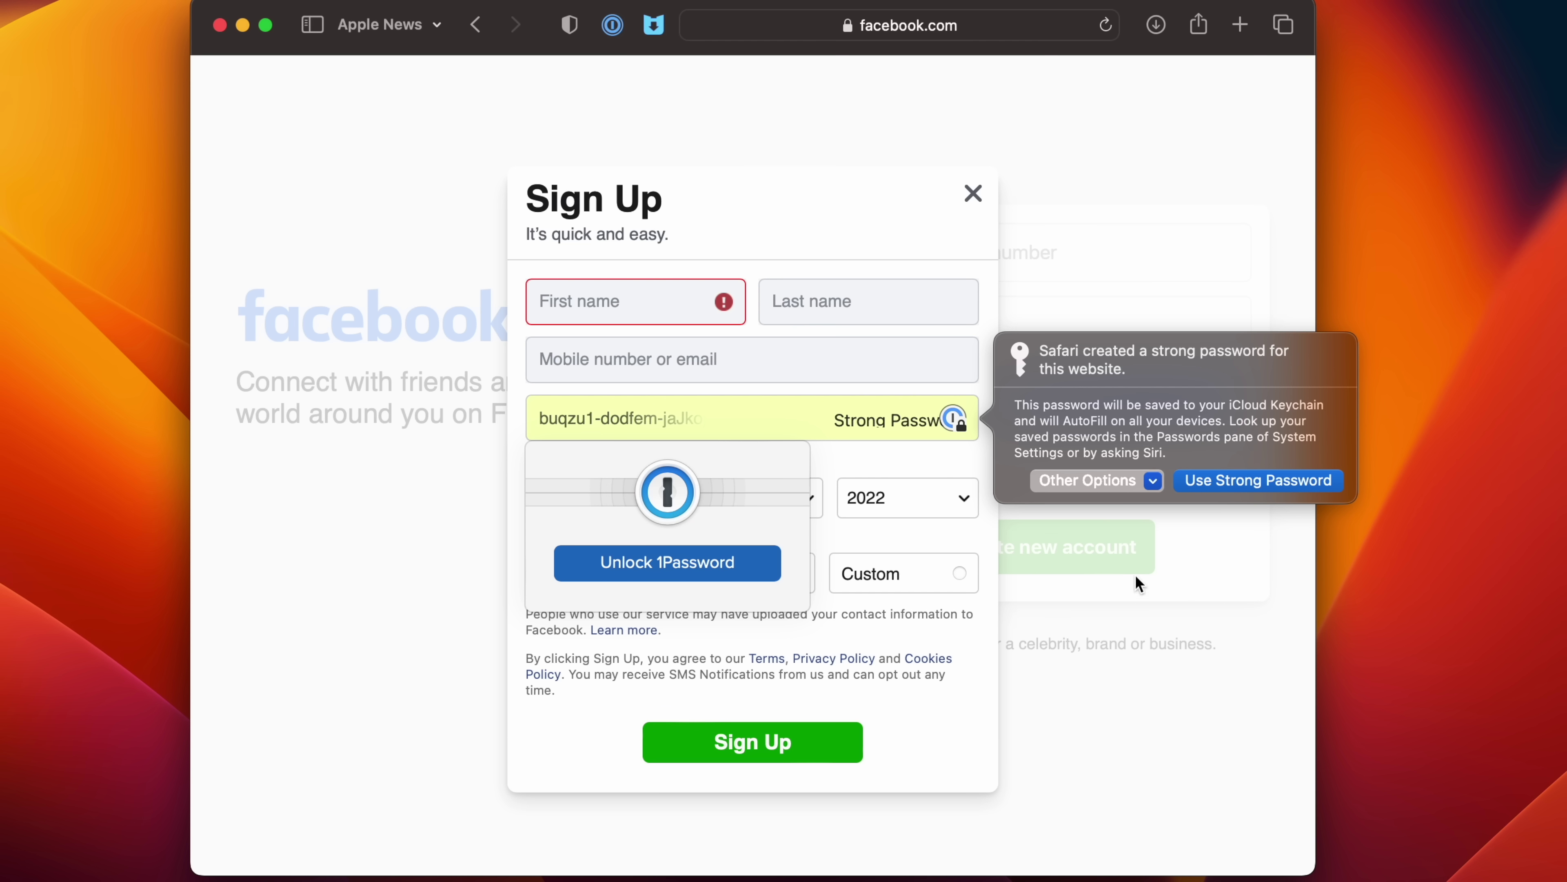
- Show Other Options for the strong password on the Facebook sign-up form
{"action": "left_click", "coordinate": [1153, 481]}
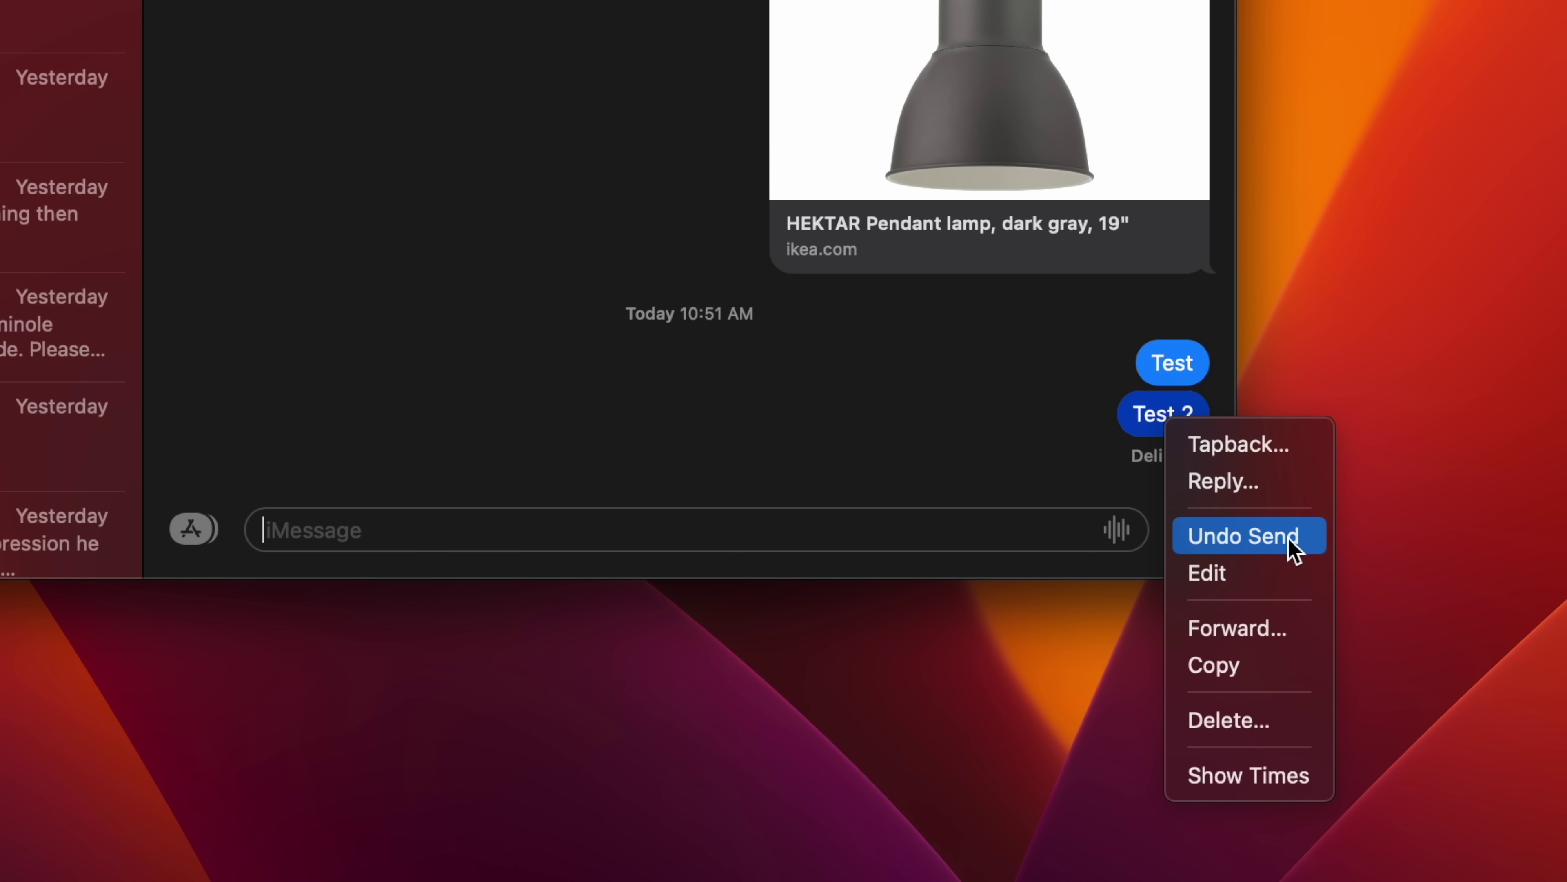
- Edit the Test 2 message to 'This is also a test message' and view its edit history
{"action": "left_click", "coordinate": [1291, 573]}
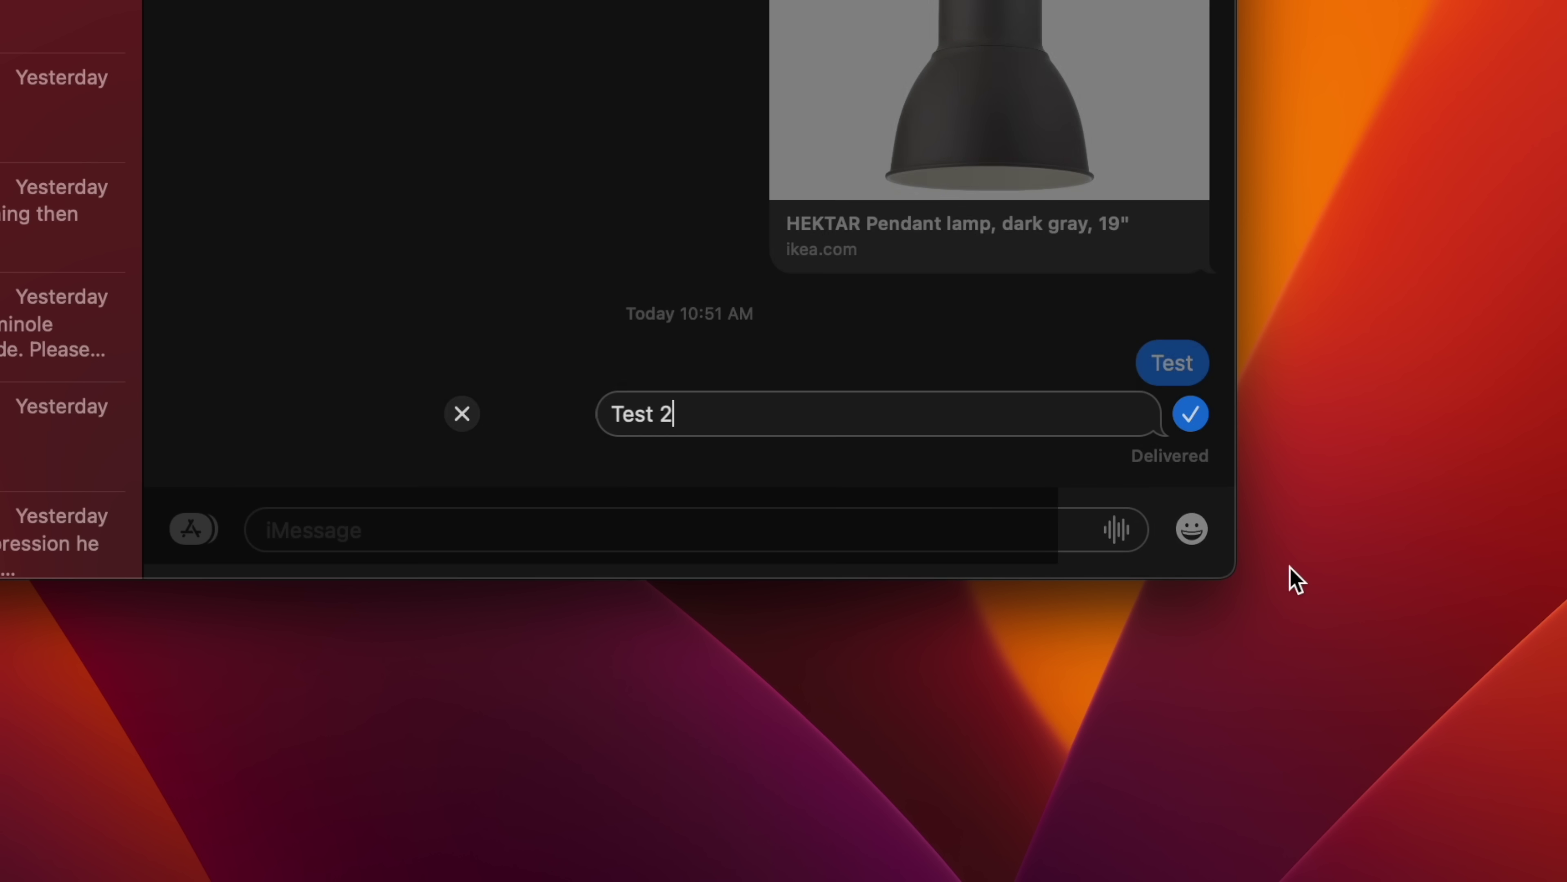
{"action": "key", "text": "super+a"}
{"action": "type", "text": "This is also a test message"}
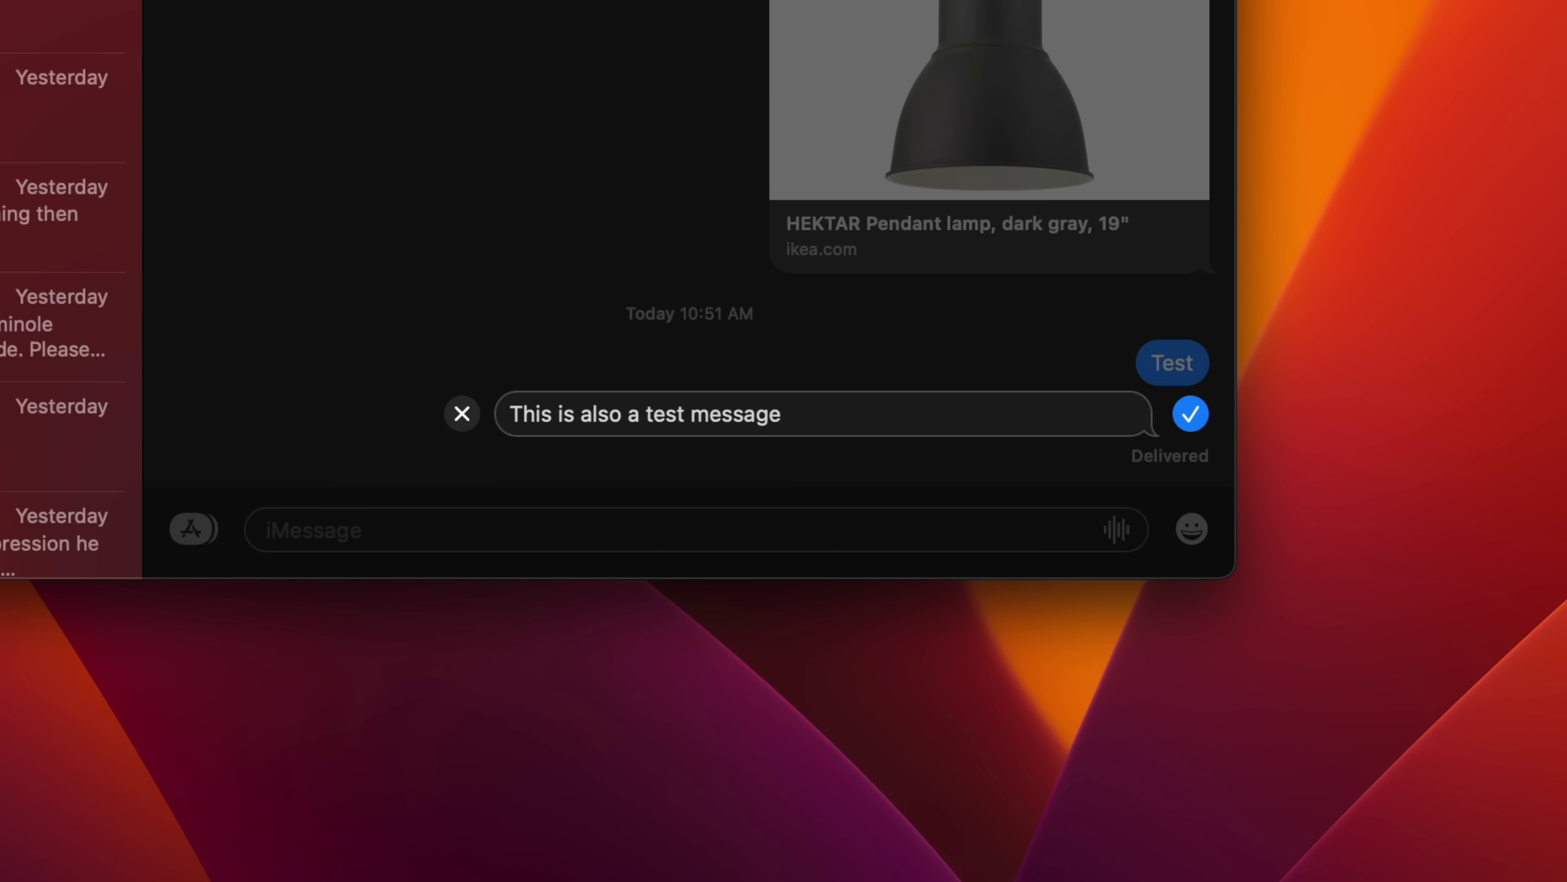
{"action": "key", "text": "Return"}
{"action": "left_click", "coordinate": [1173, 460]}
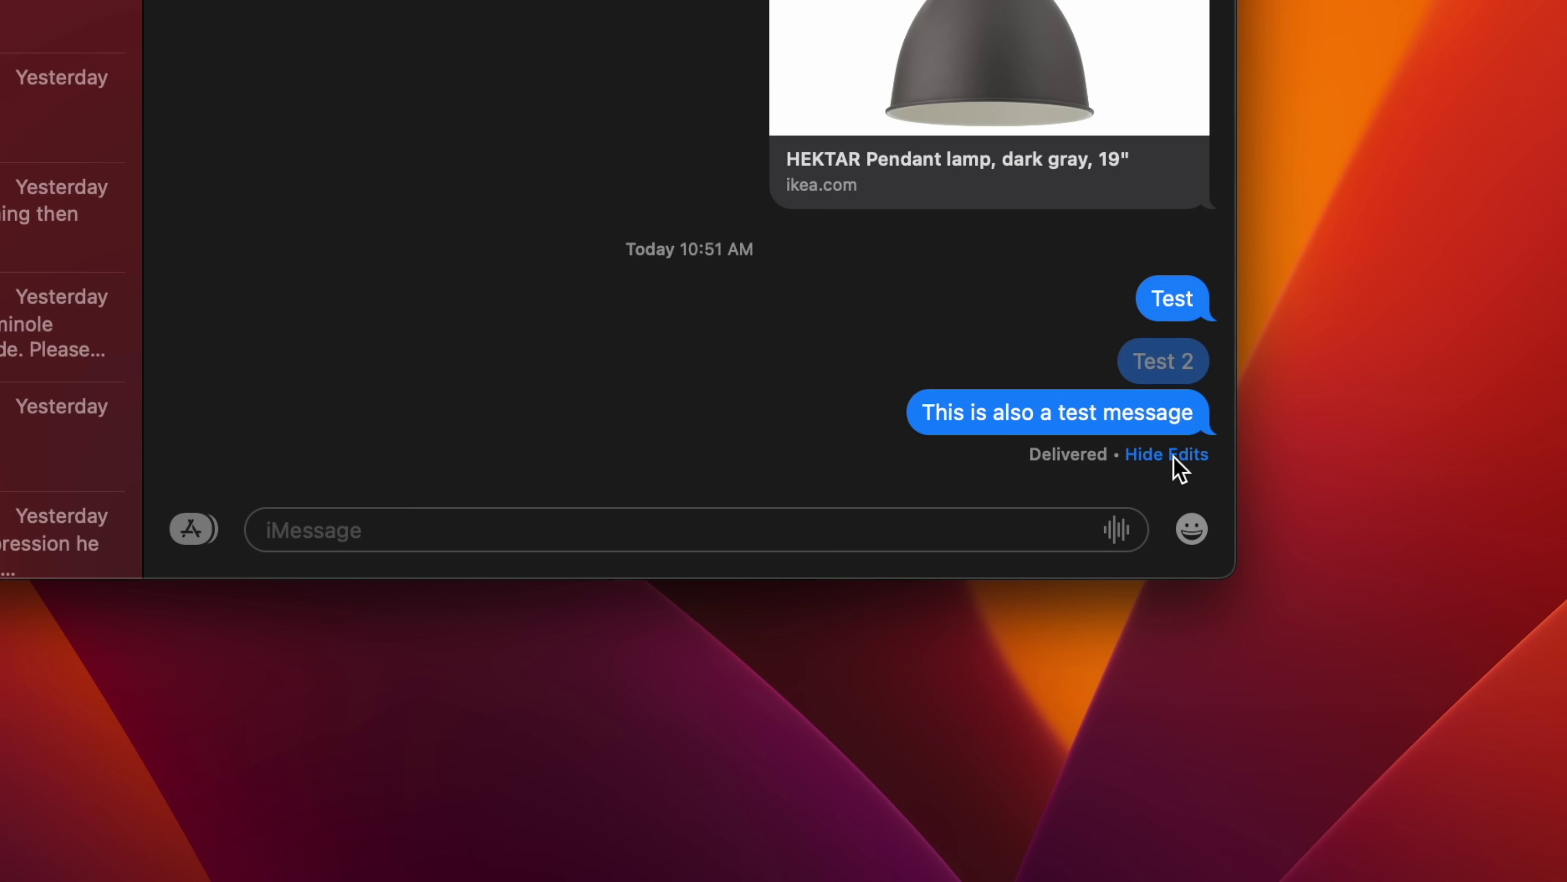
{"action": "left_click", "coordinate": [1175, 455]}
{"action": "left_click", "coordinate": [1176, 457]}
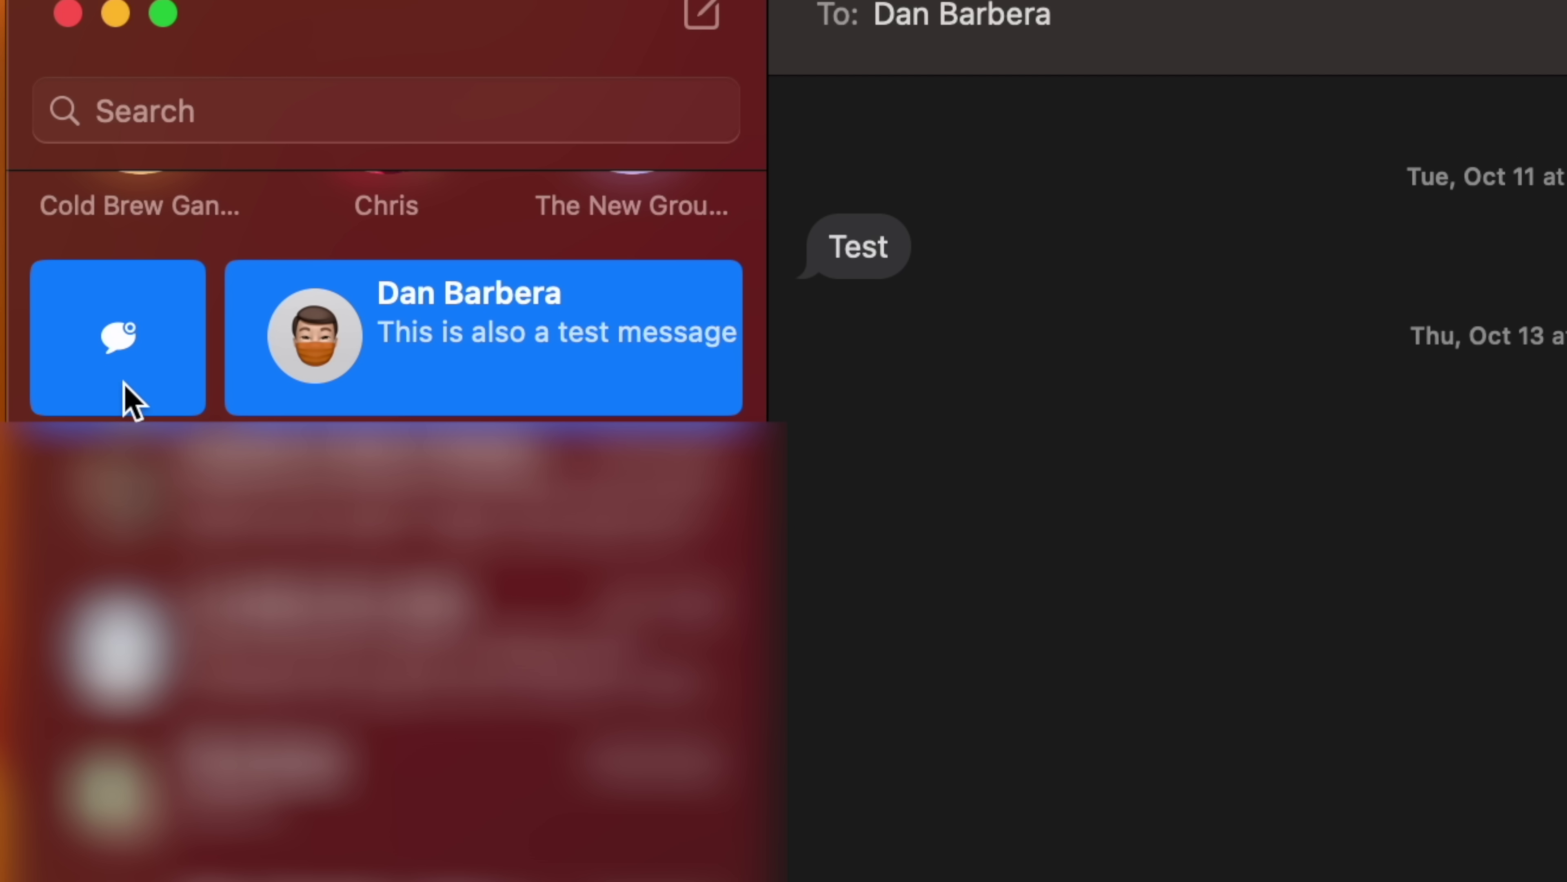
- Mark the conversation unread, then send 'Testing' and undo its sending
{"action": "left_click", "coordinate": [132, 401]}
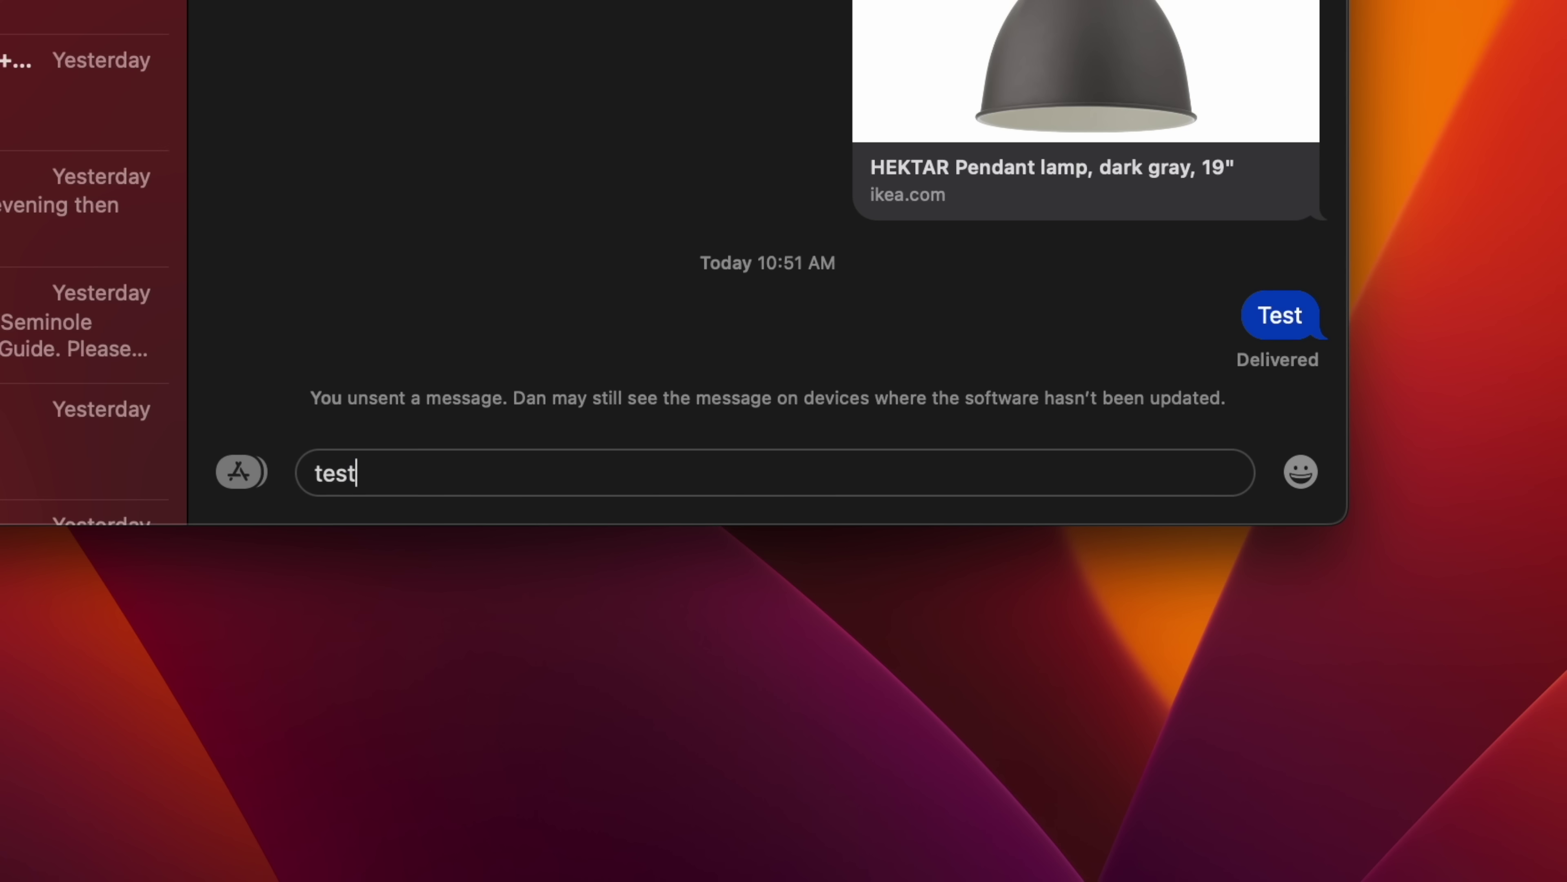
{"action": "type", "text": "ing"}
{"action": "key", "text": "Return"}
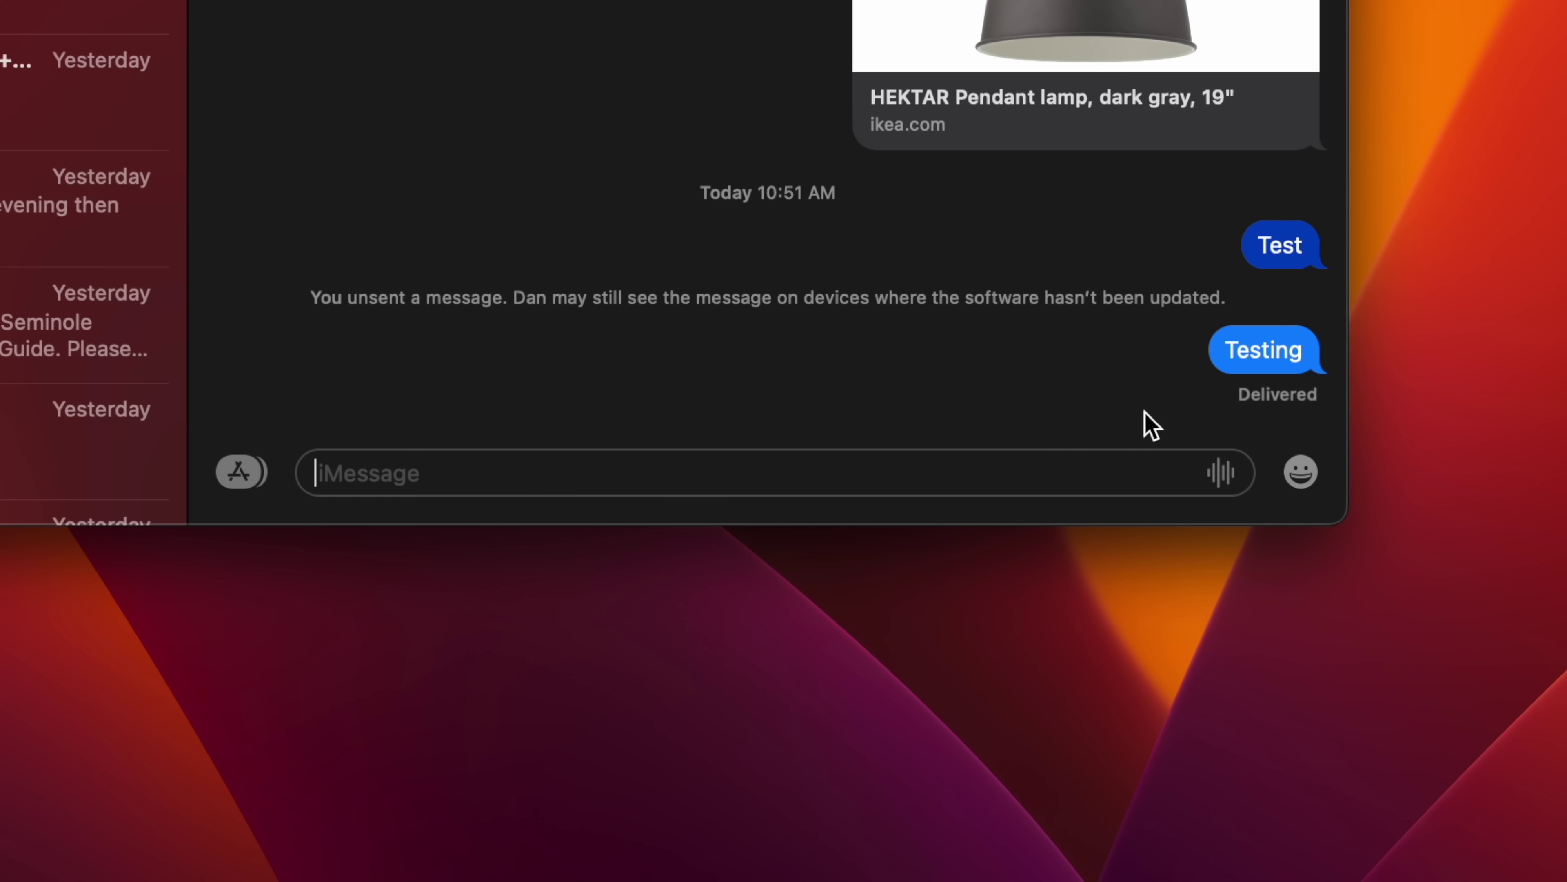
{"action": "right_click", "coordinate": [1278, 350]}
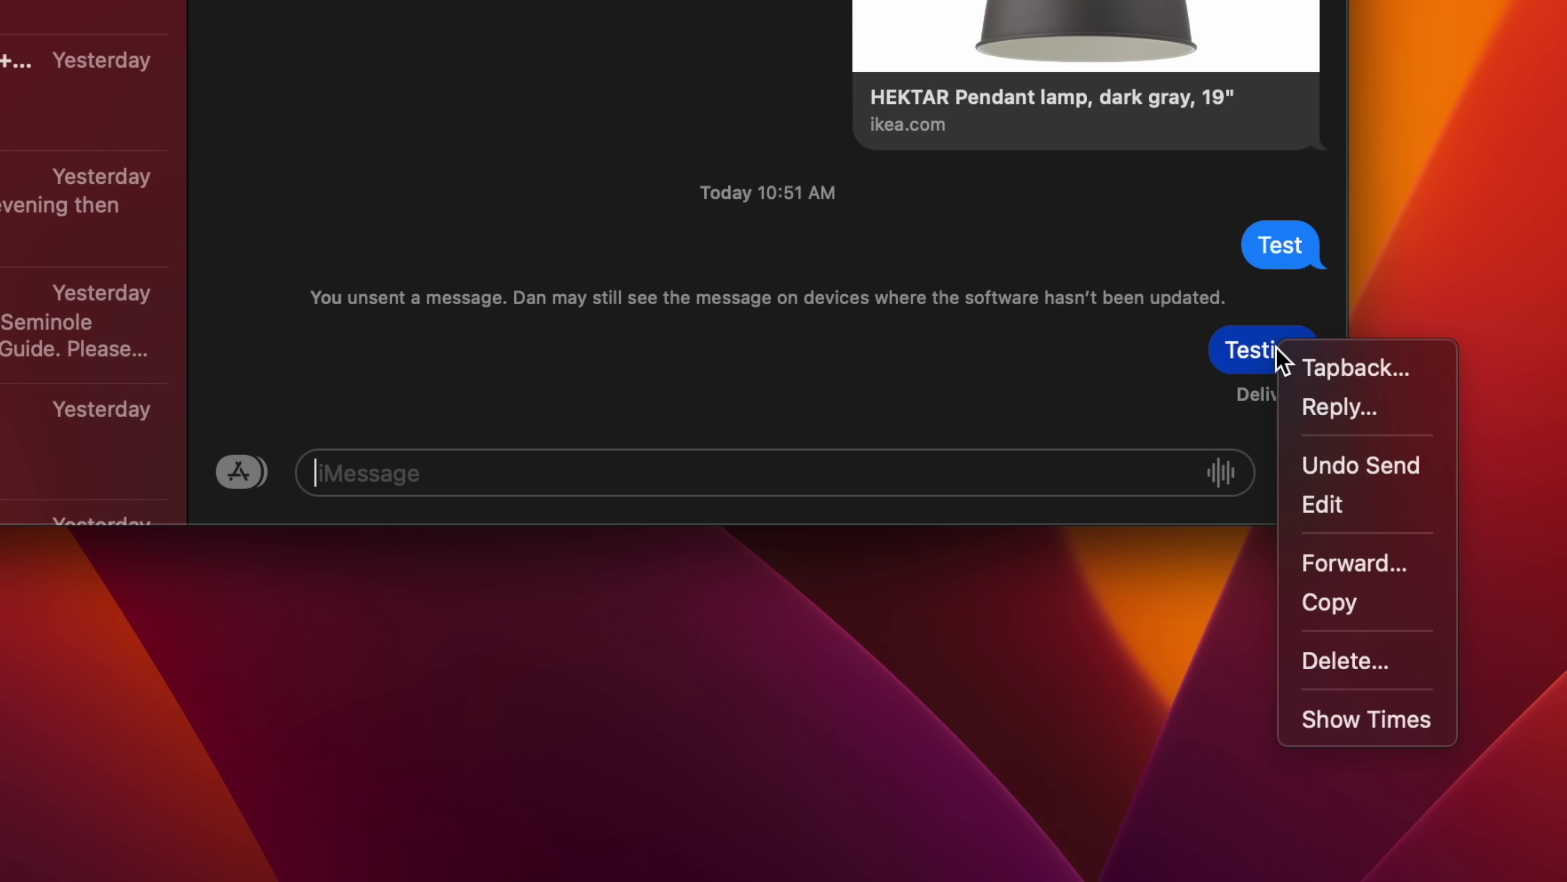
{"action": "left_click", "coordinate": [1386, 475]}
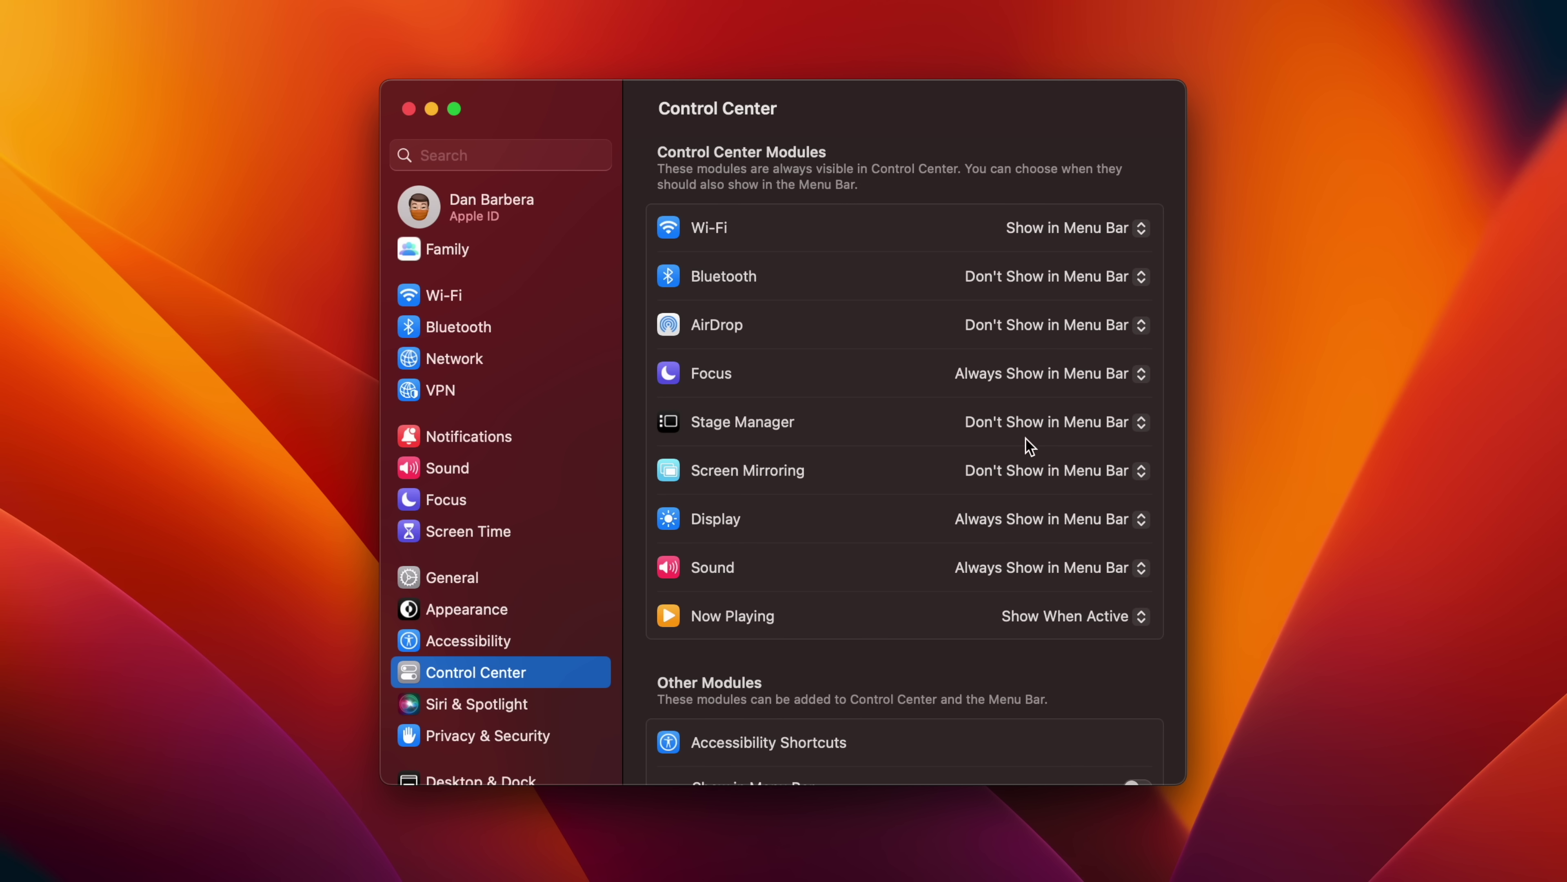
- Set Stage Manager to Show in Menu Bar and open its menu bar controls
{"action": "left_click", "coordinate": [1052, 423]}
{"action": "left_click", "coordinate": [1056, 403]}
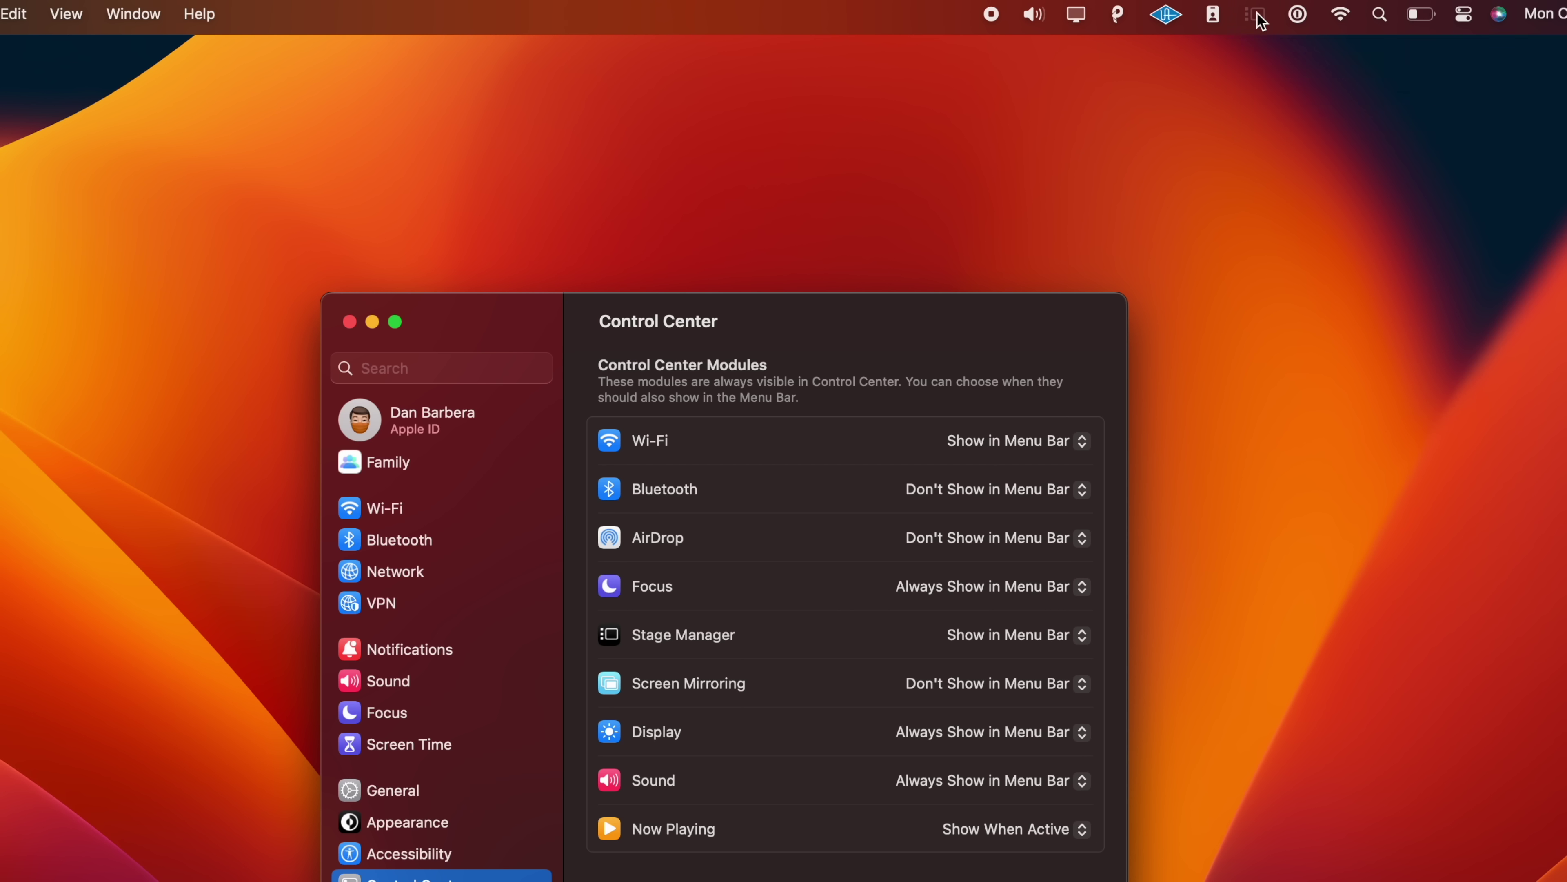
{"action": "left_click", "coordinate": [1256, 15]}
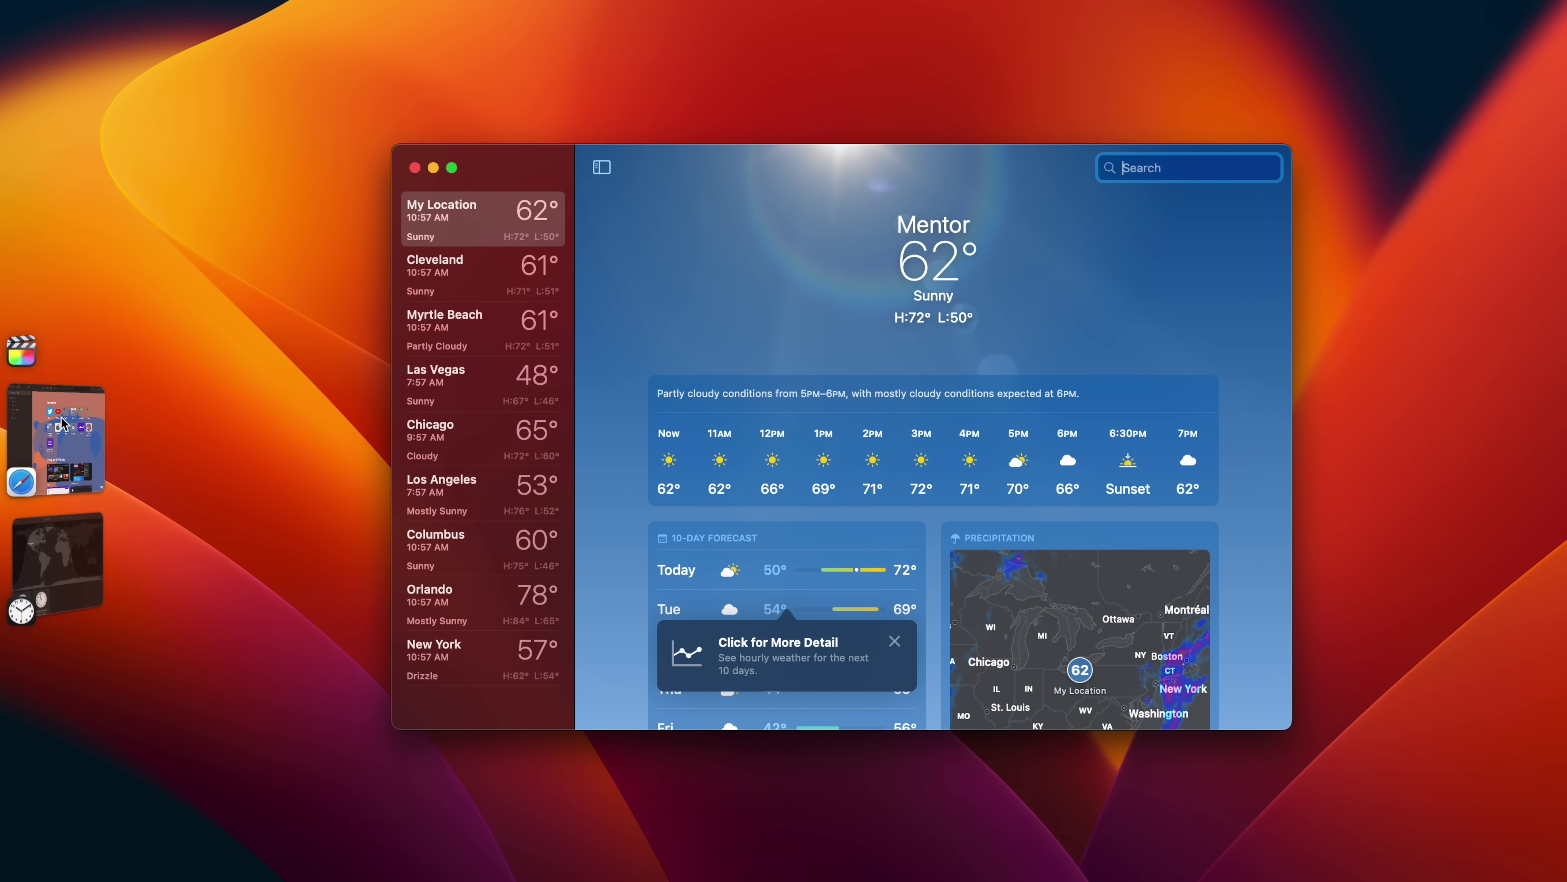
- Drop Safari onto the Weather window to group them, then bring World Clock to centre stage
{"action": "left_click_drag", "start_coordinate": [74, 426], "coordinate": [617, 371]}
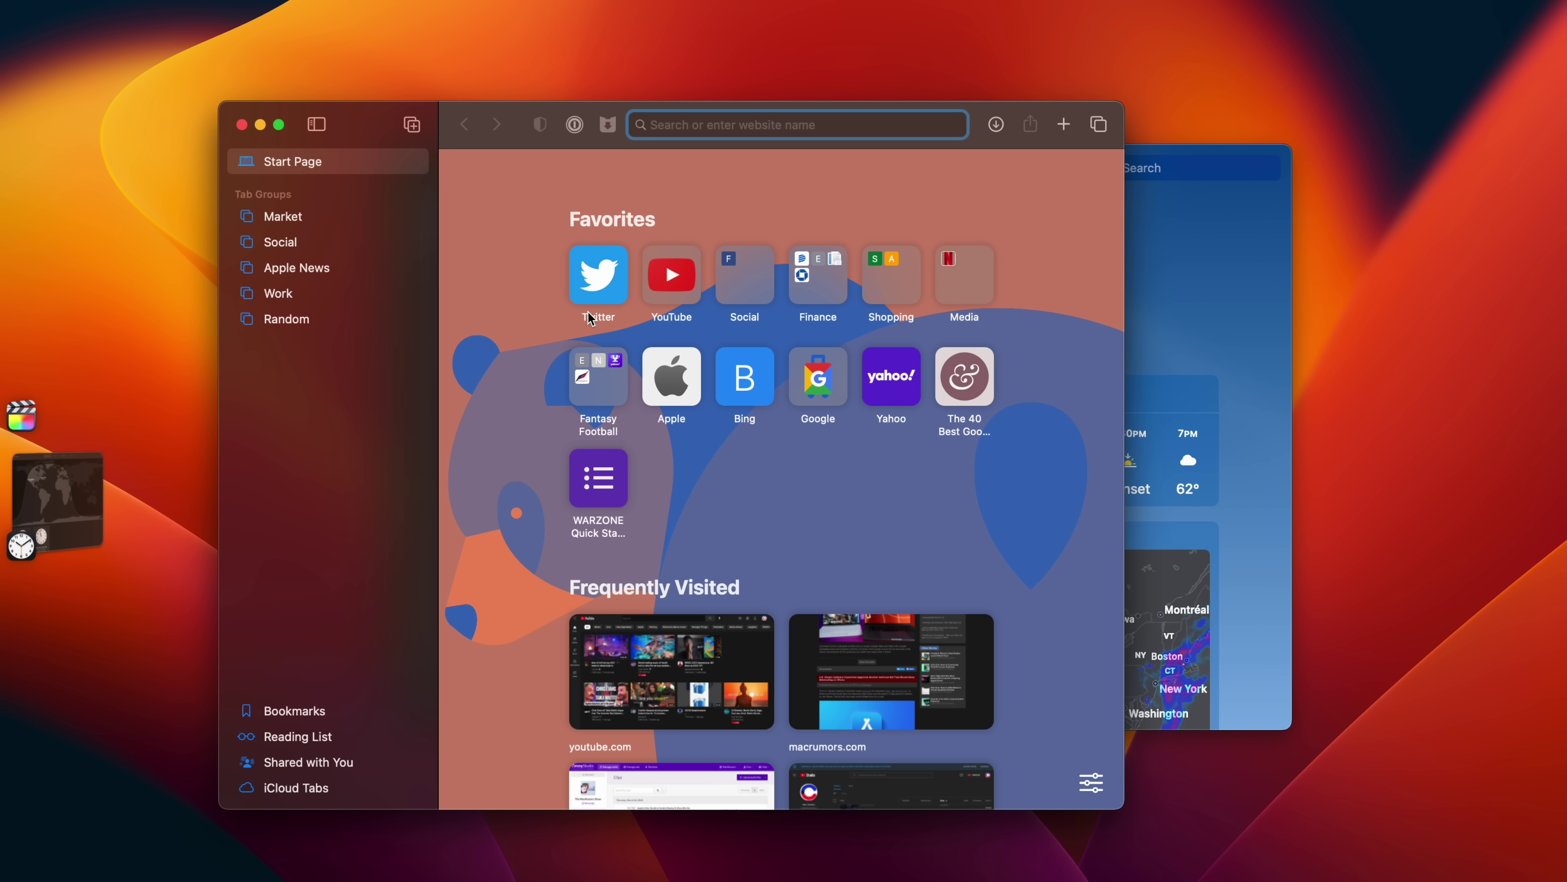
{"action": "left_click", "coordinate": [76, 503]}
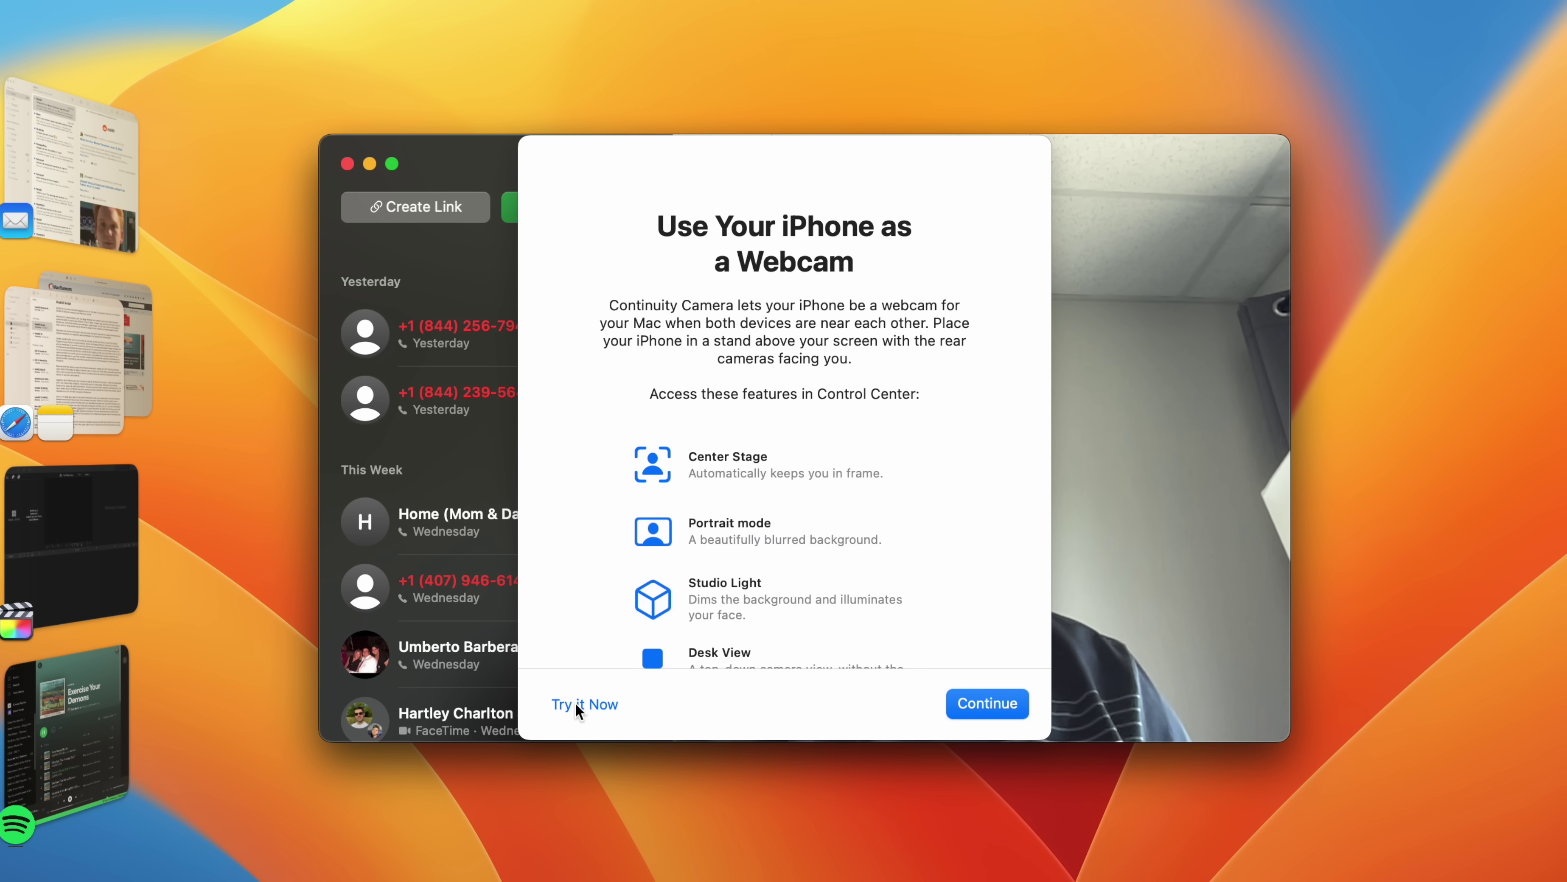
- Dismiss the webcam intro and enable Portrait and Studio Light in Video Effects
{"action": "left_click", "coordinate": [576, 704]}
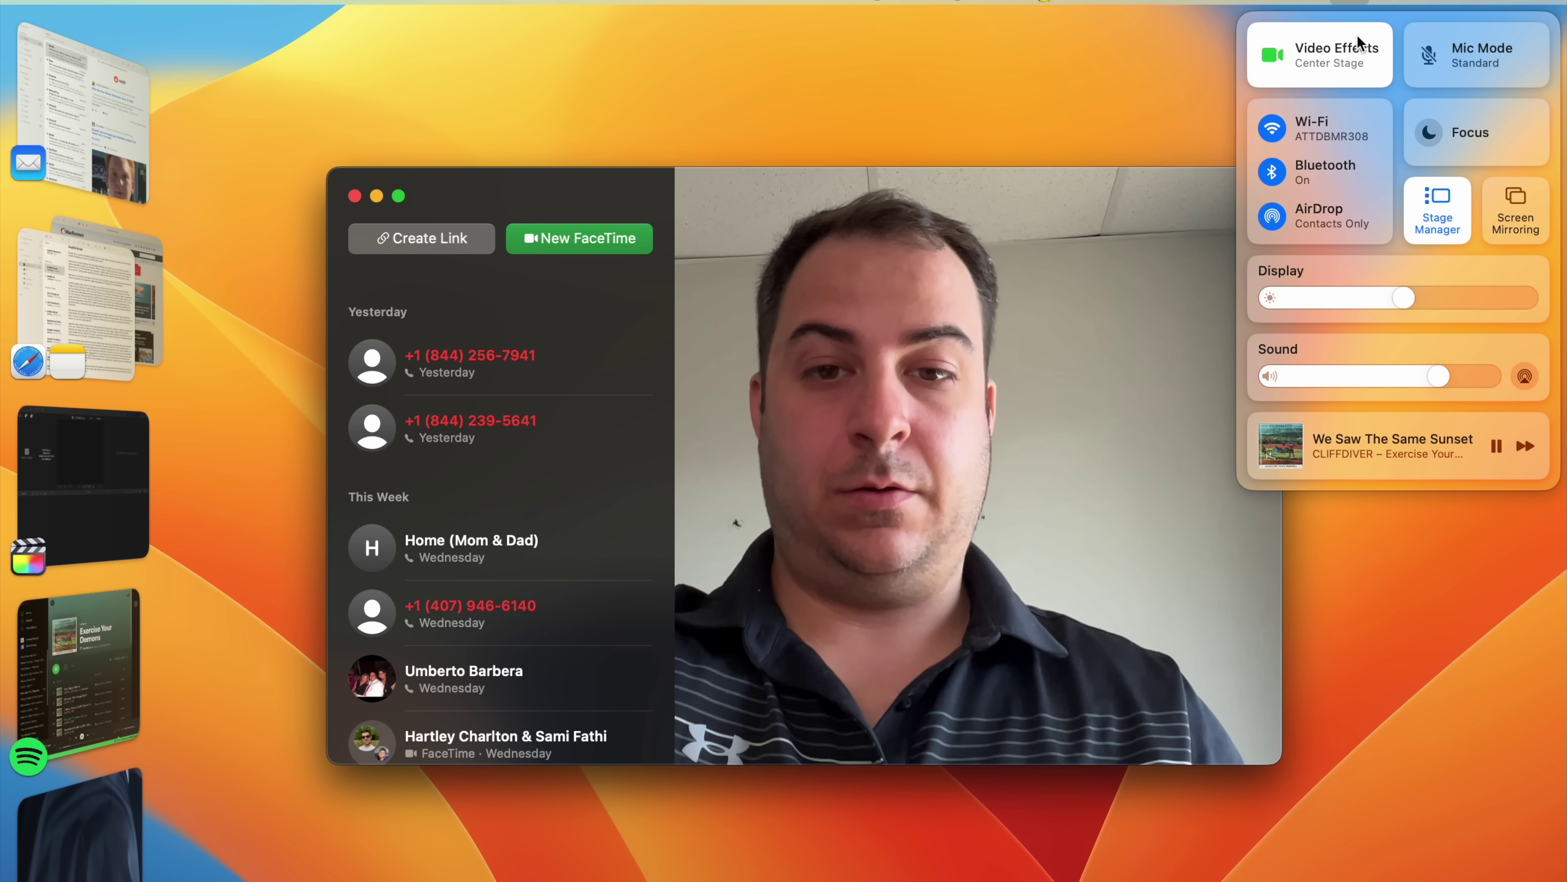
{"action": "left_click", "coordinate": [1357, 52]}
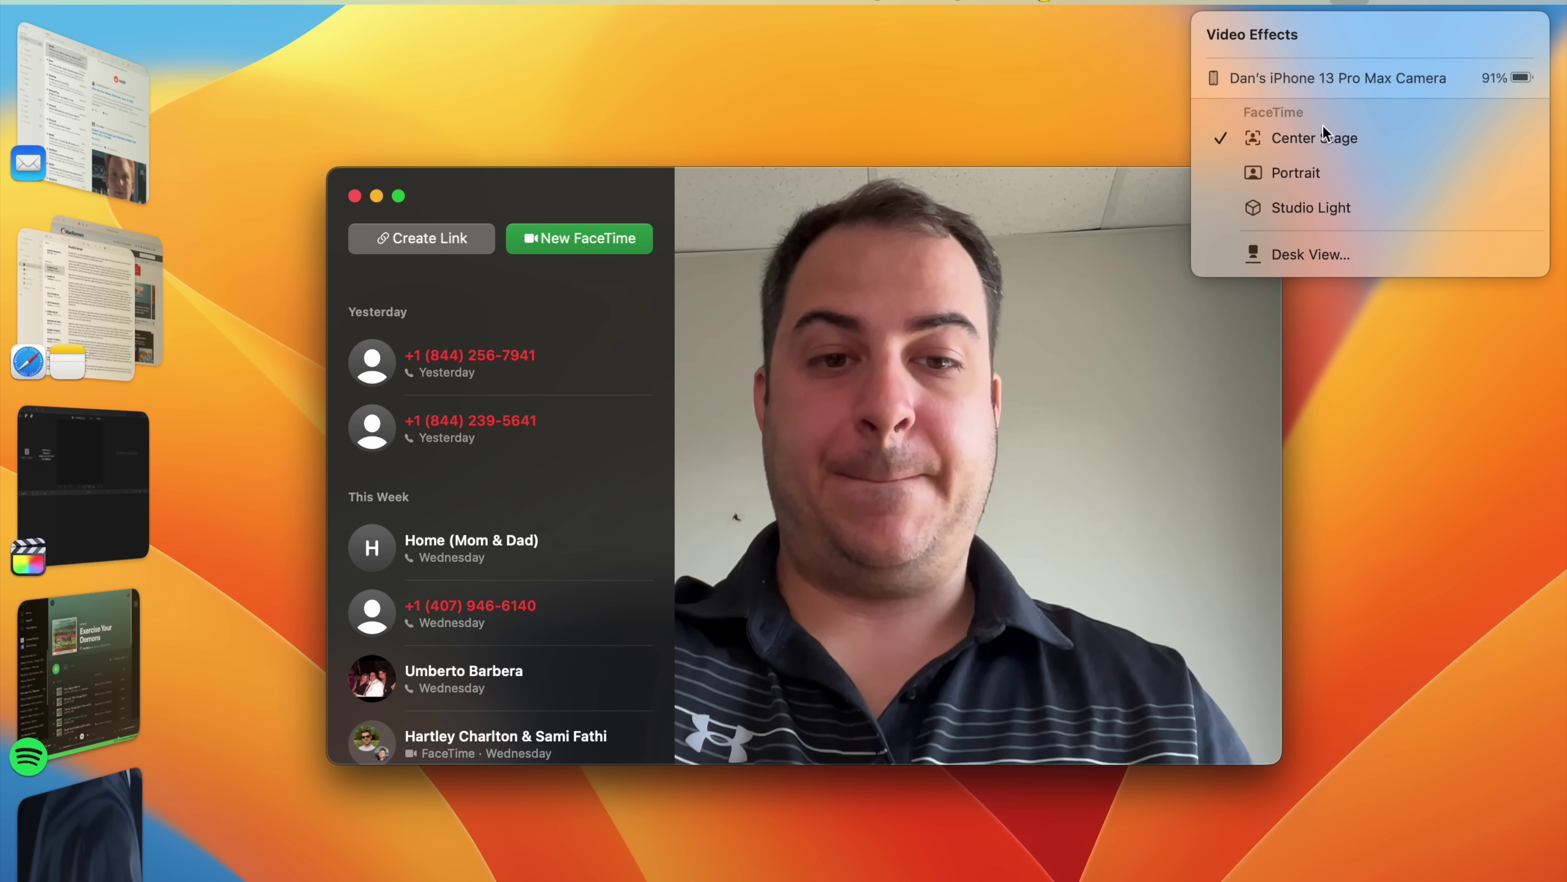
{"action": "left_click", "coordinate": [1302, 173]}
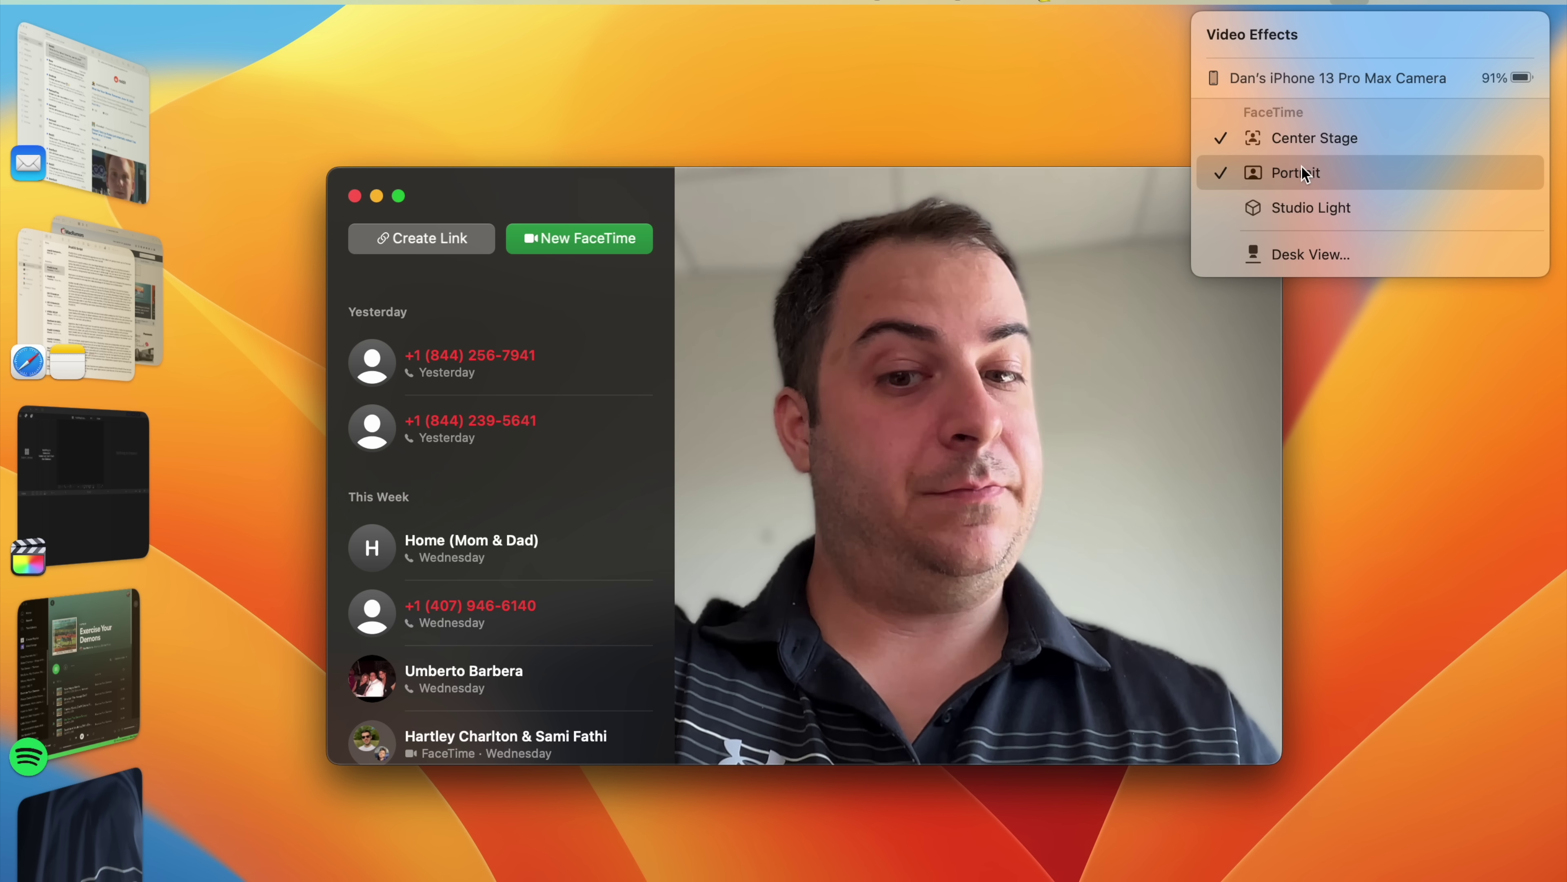
{"action": "left_click", "coordinate": [1307, 207]}
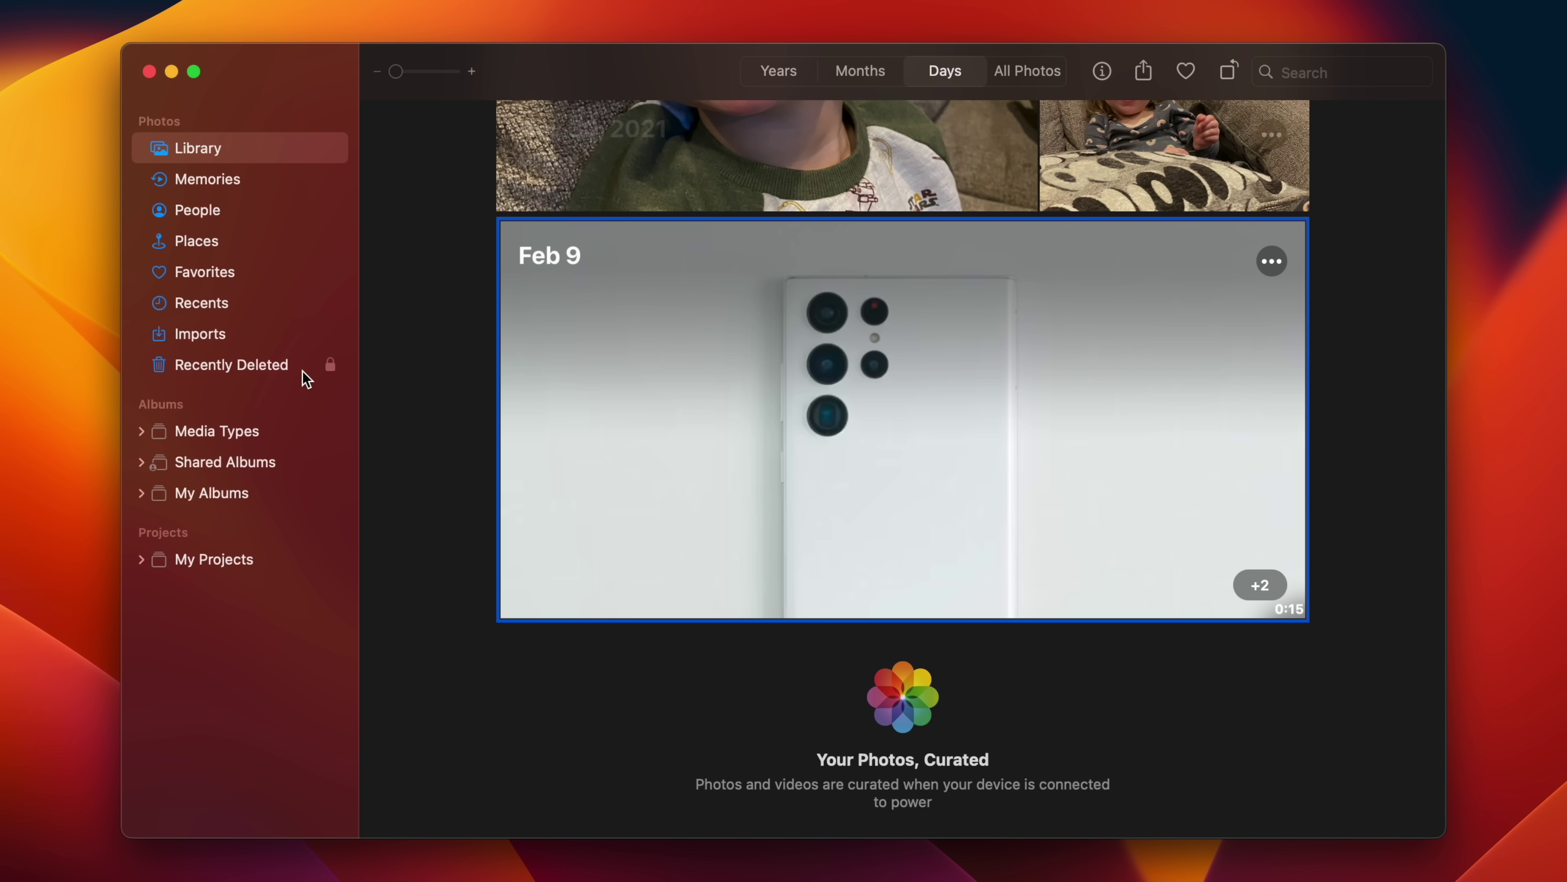
- Open the locked Recently Deleted album in Photos to trigger the Touch ID or password prompt
{"action": "left_click", "coordinate": [285, 369]}
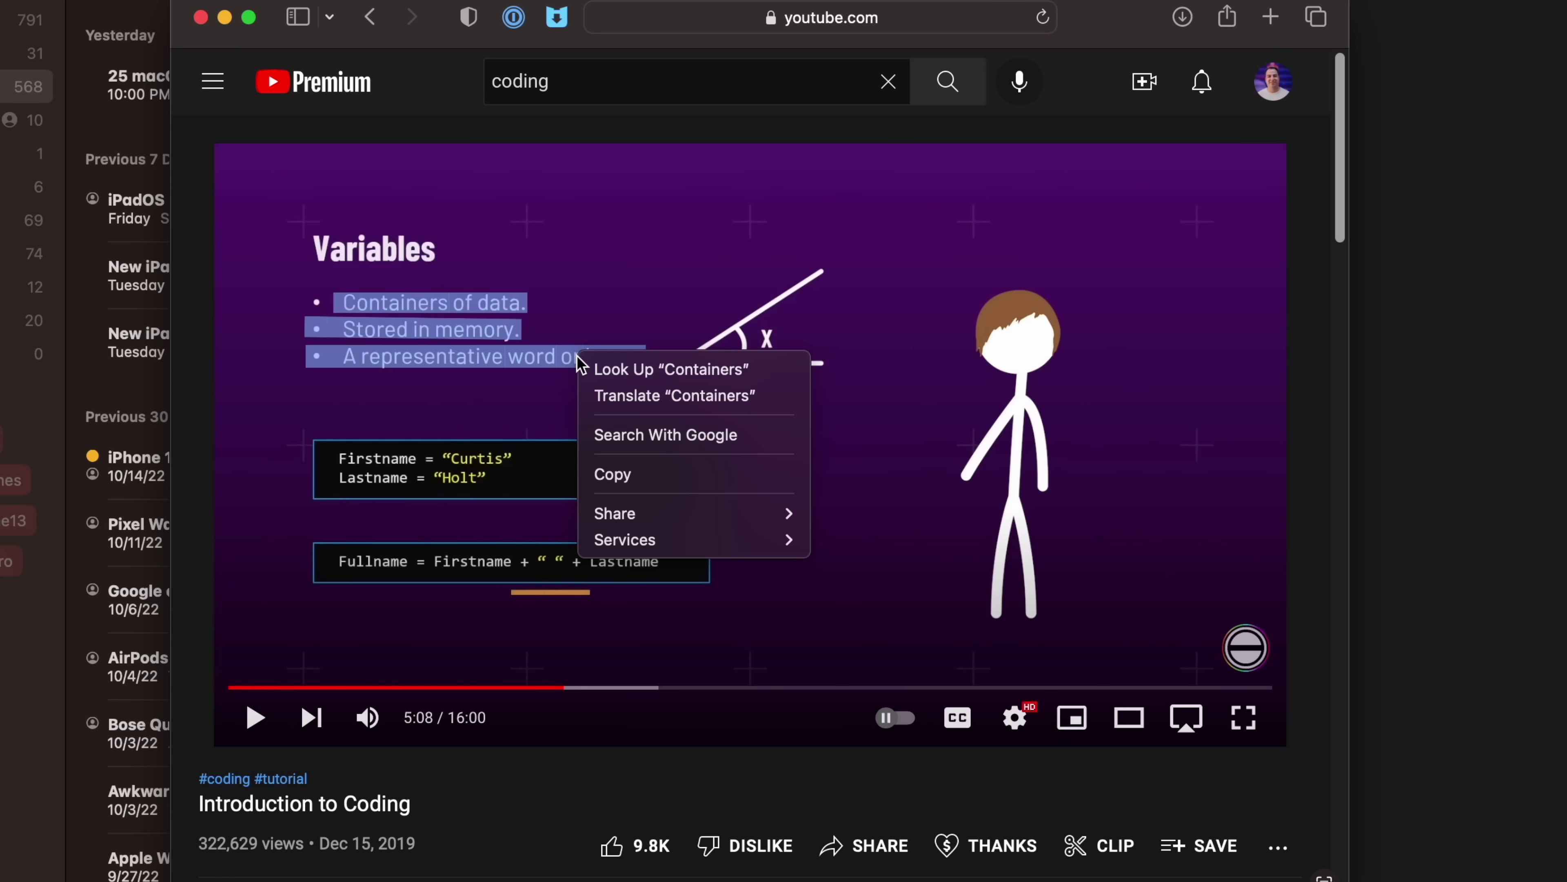
- Select the word 'Variables' in the paused video frame and bring up its Look Up/Translate menu
{"action": "left_click", "coordinate": [524, 378]}
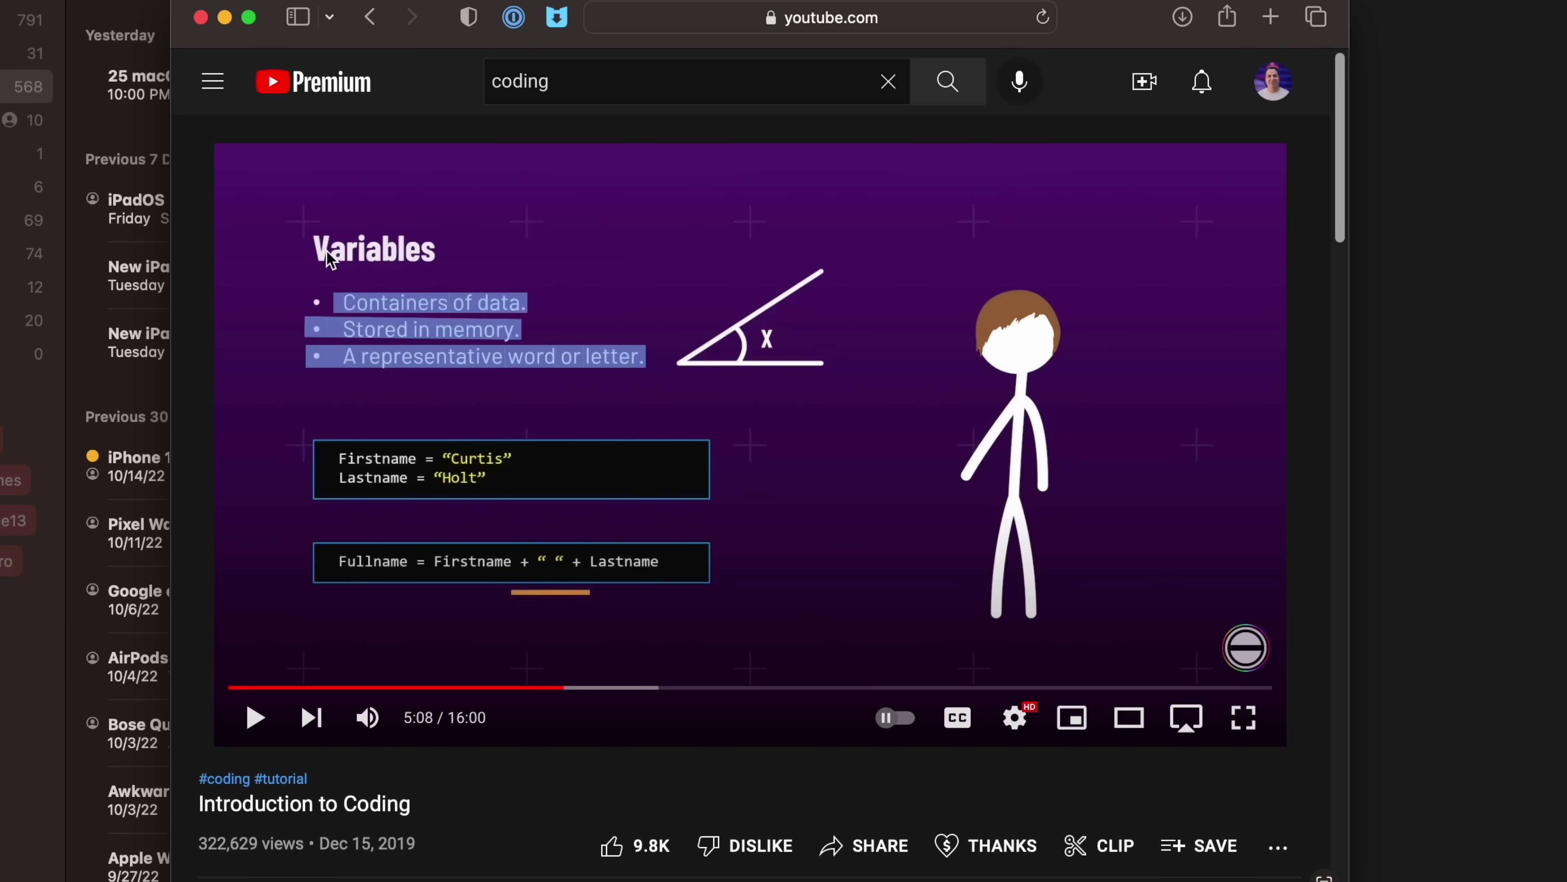
{"action": "double_click", "coordinate": [310, 248]}
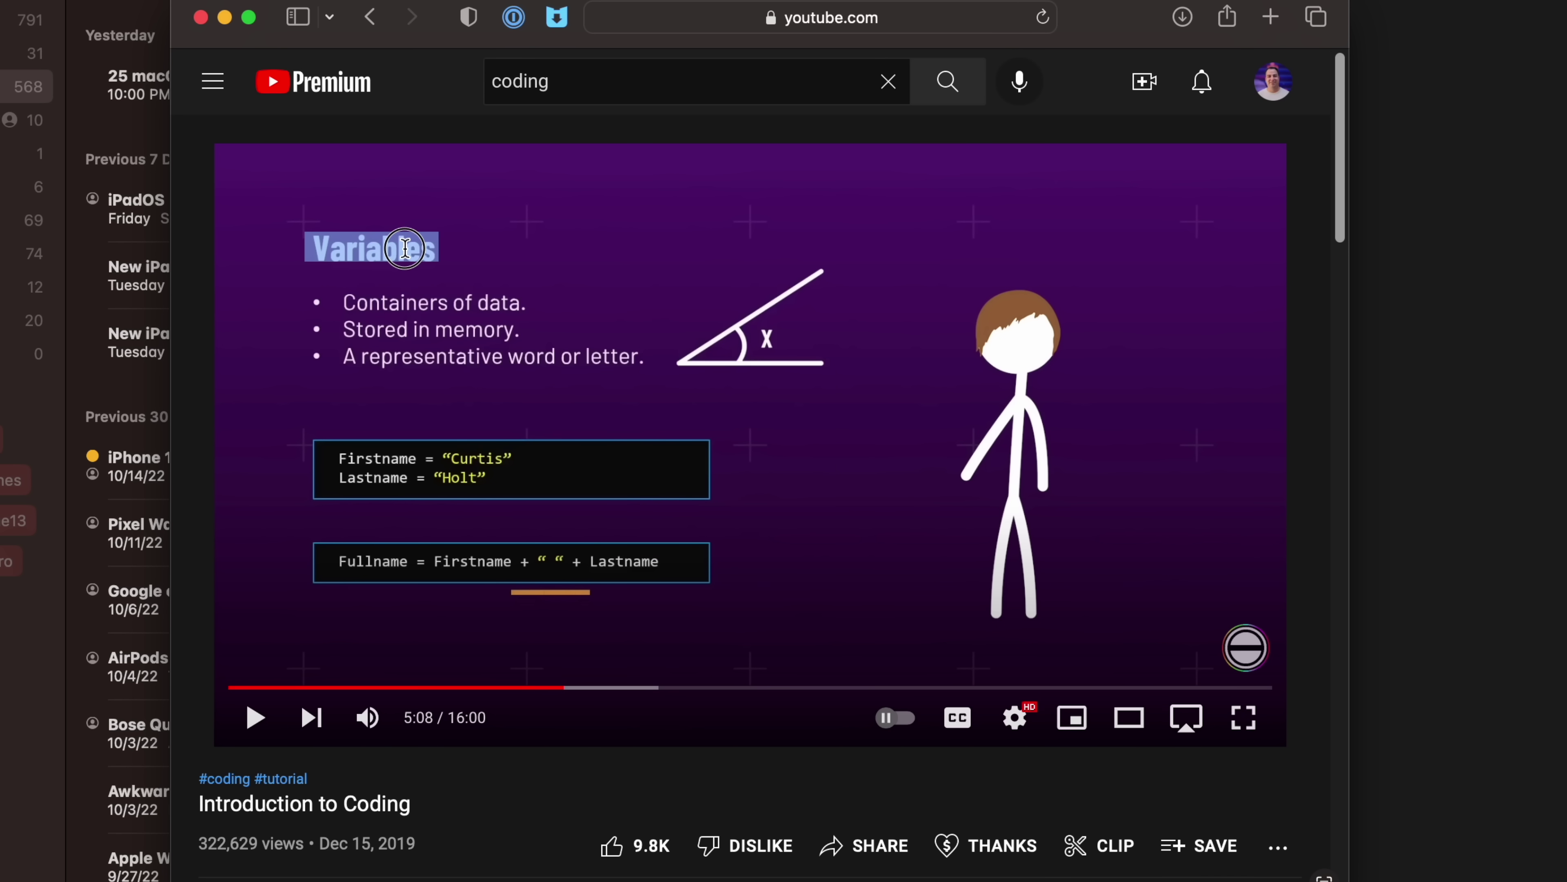
{"action": "right_click", "coordinate": [407, 253]}
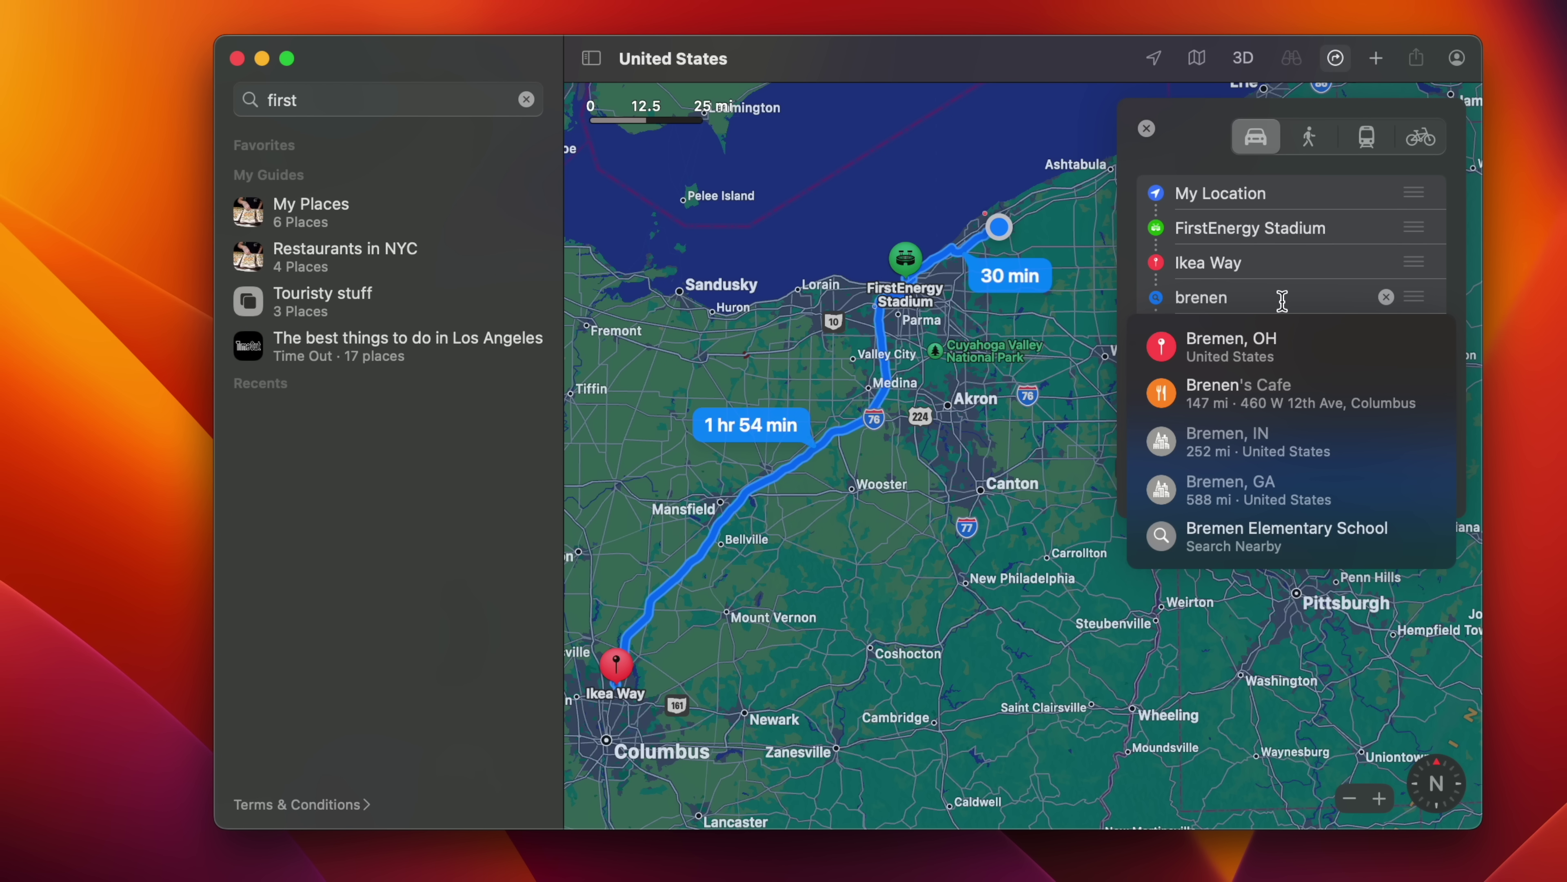
- Add Brenen's Coffee Cafe as a route stop, then start another stop by entering 'myrtle'
{"action": "type", "text": "'s"}
{"action": "left_click", "coordinate": [1302, 398]}
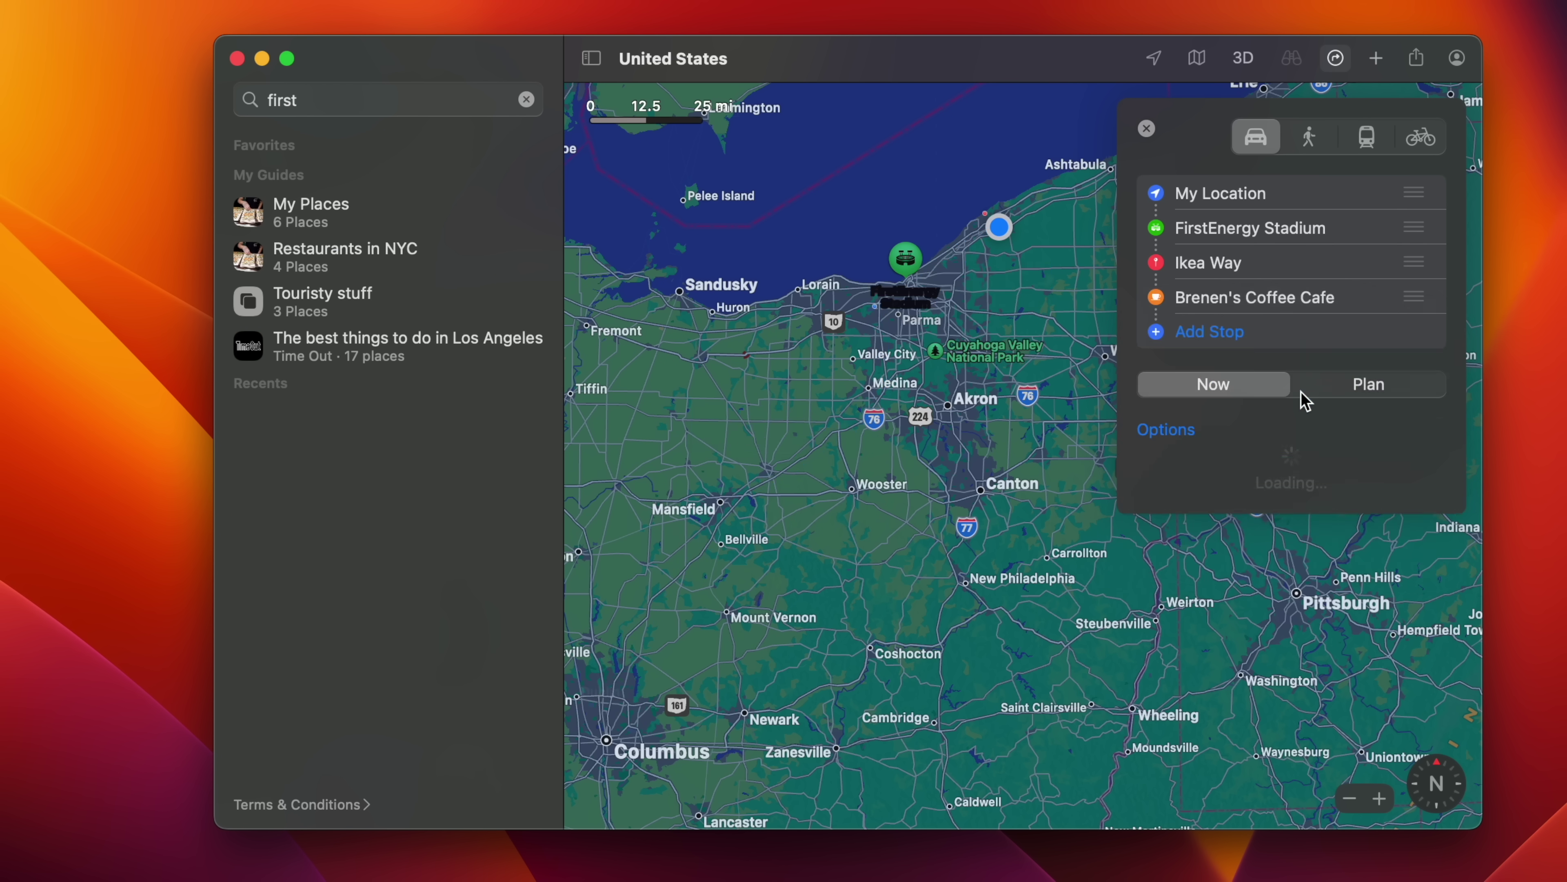
{"action": "left_click", "coordinate": [1217, 338]}
{"action": "type", "text": "myrtle"}
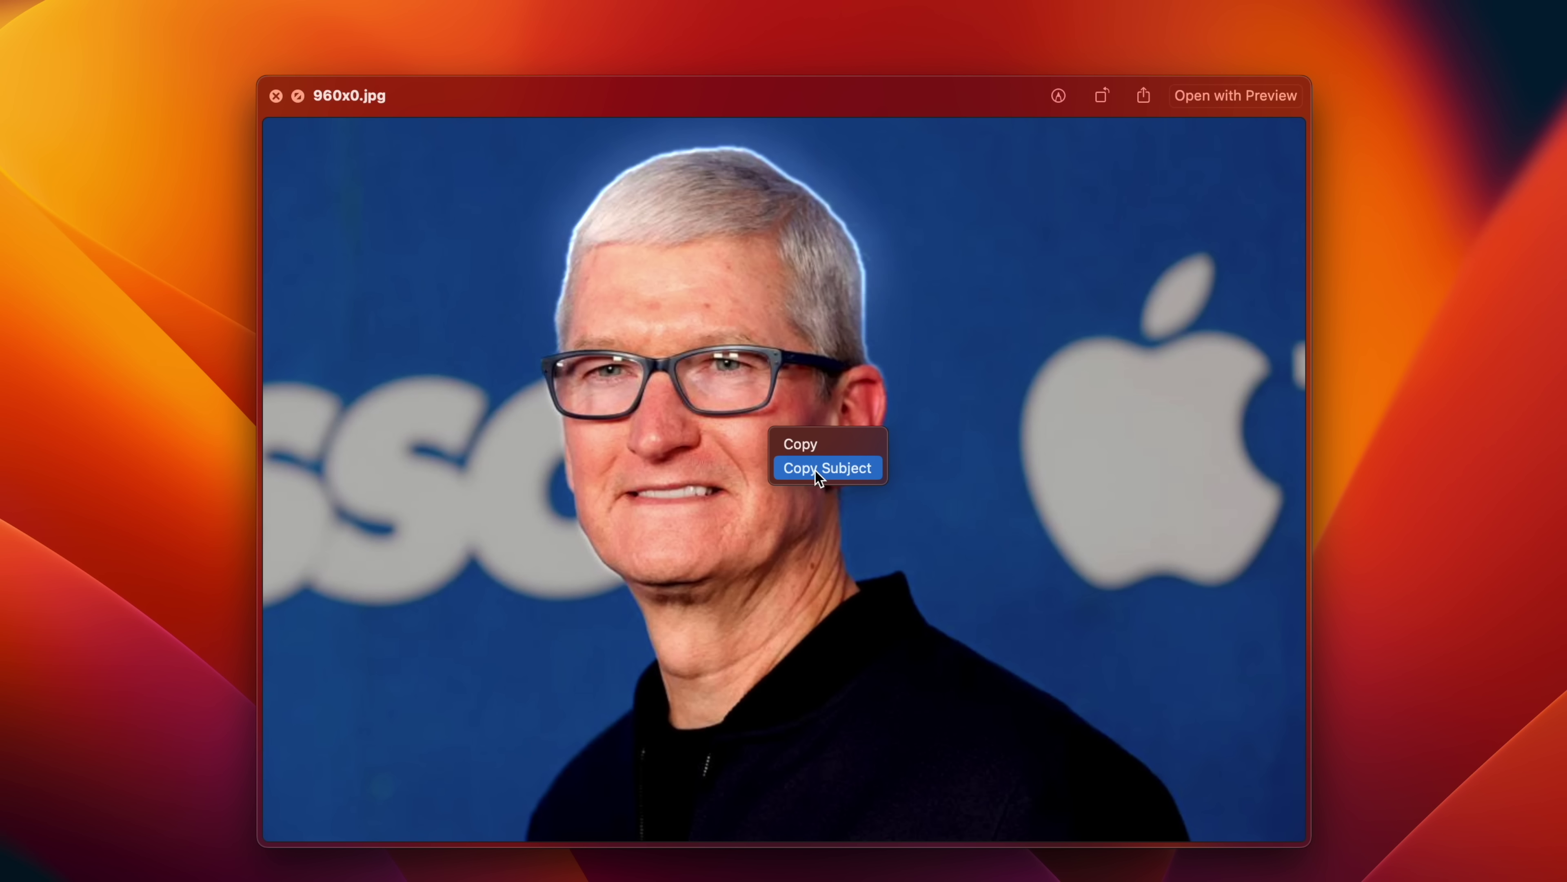
- Copy the person from 960x0.jpg without its background and paste the cut-out into TextEdit
{"action": "left_click", "coordinate": [815, 469]}
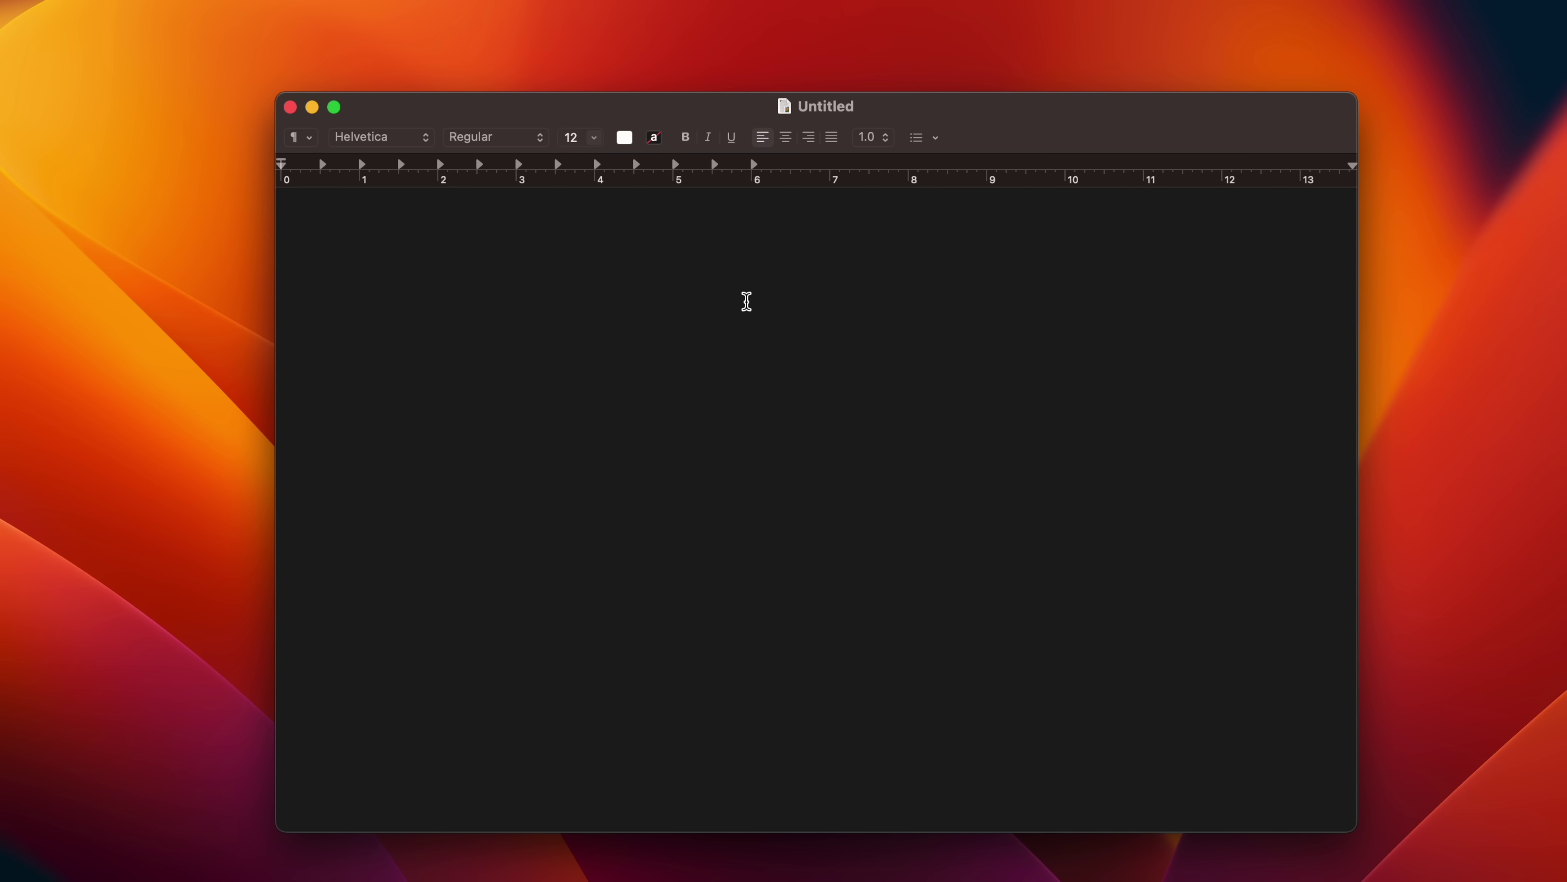
{"action": "key", "text": "super+v"}
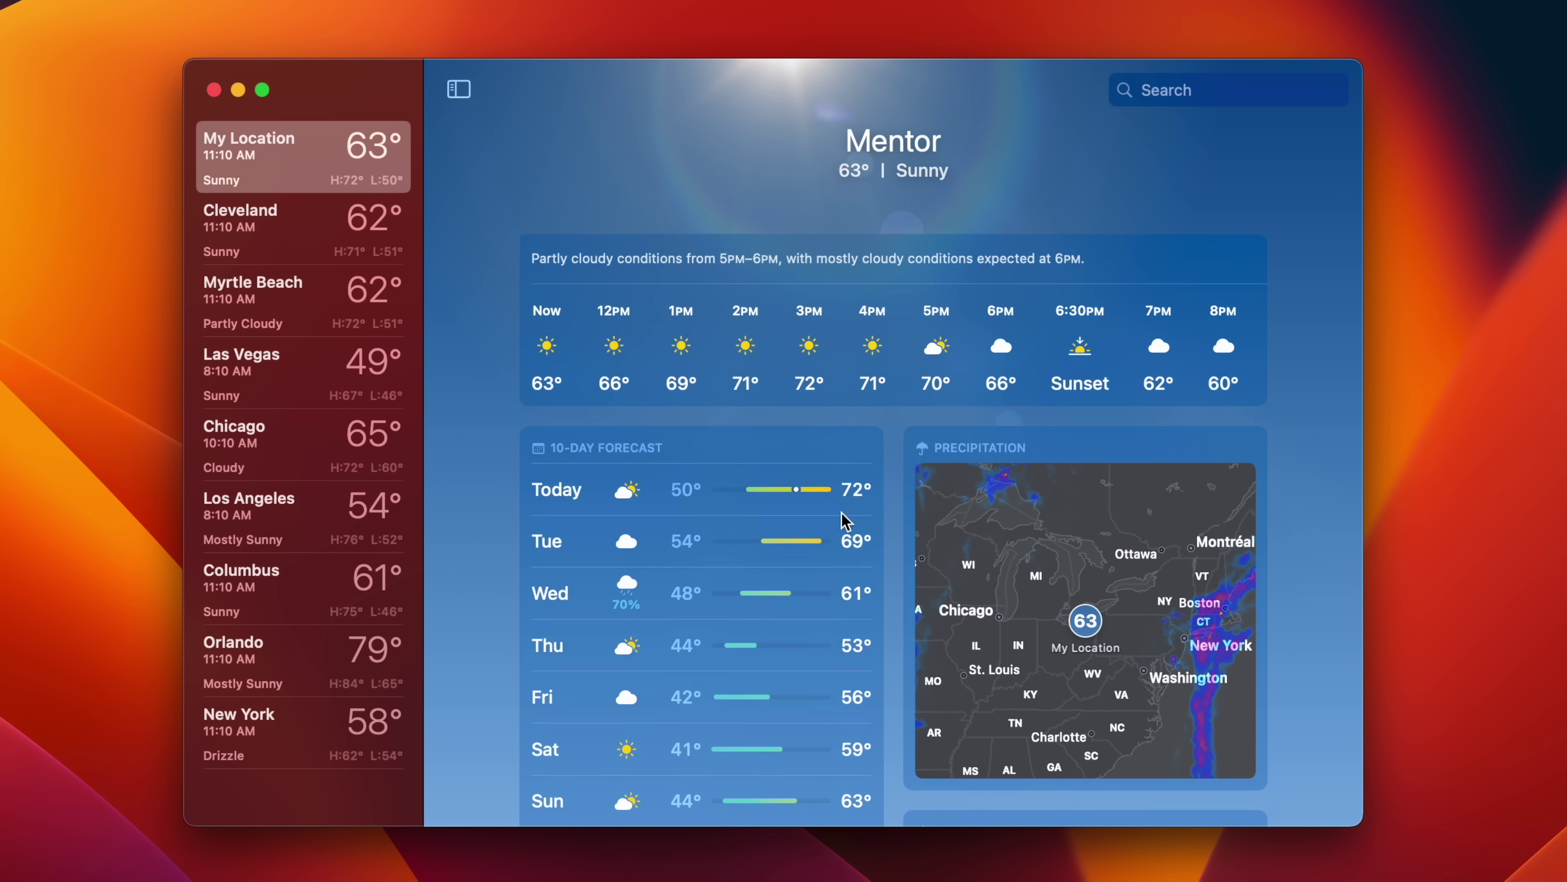
- View Mentor's hourly temperature chart for today, then expand the precipitation map
{"action": "left_click", "coordinate": [790, 614]}
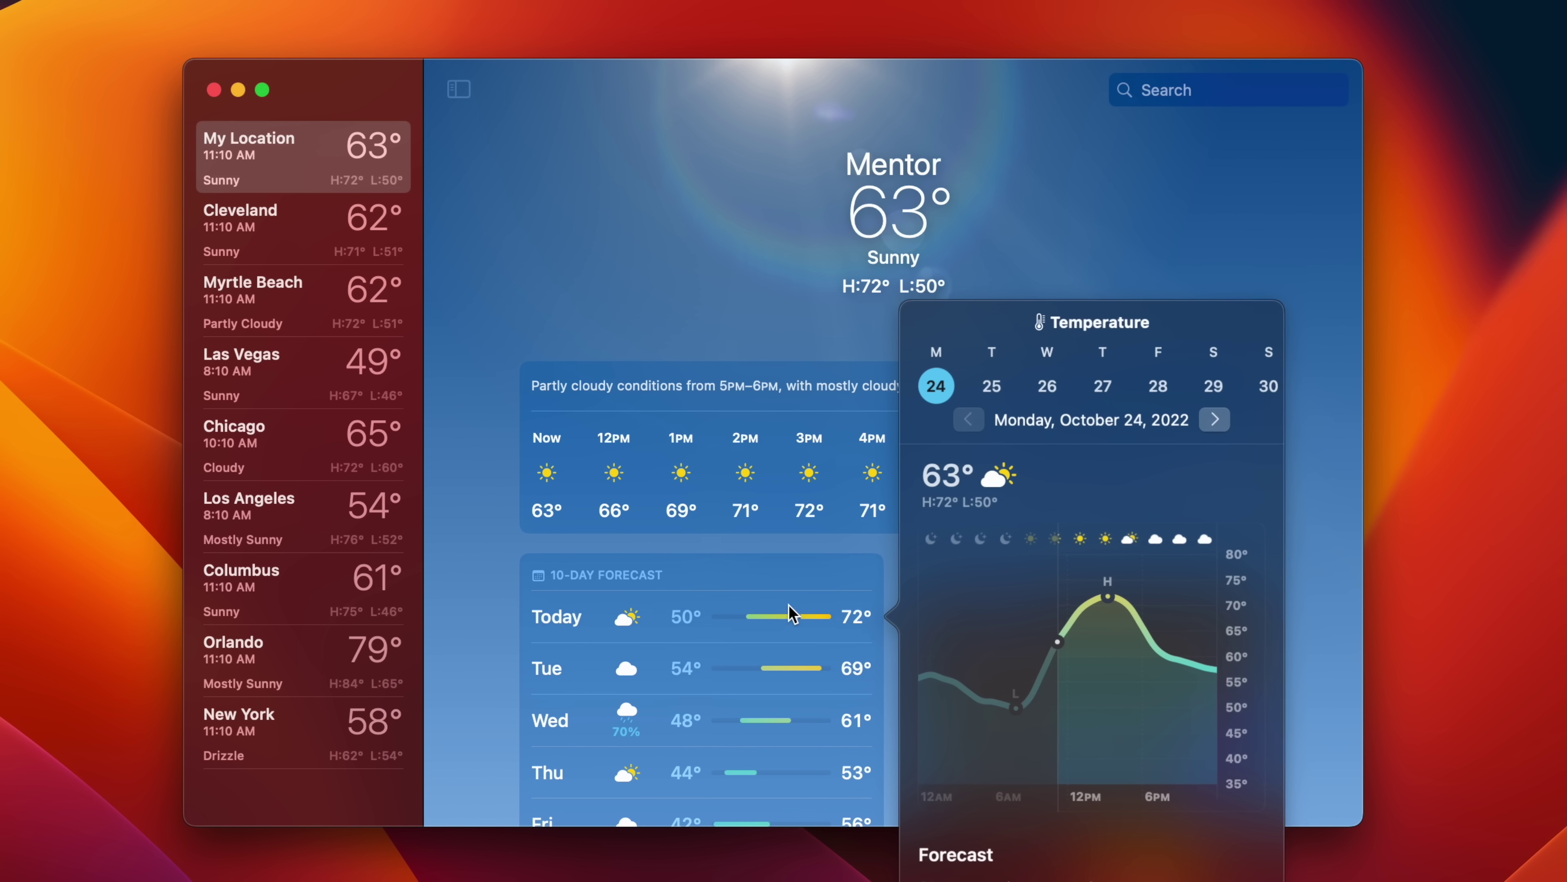
{"action": "left_click", "coordinate": [790, 615]}
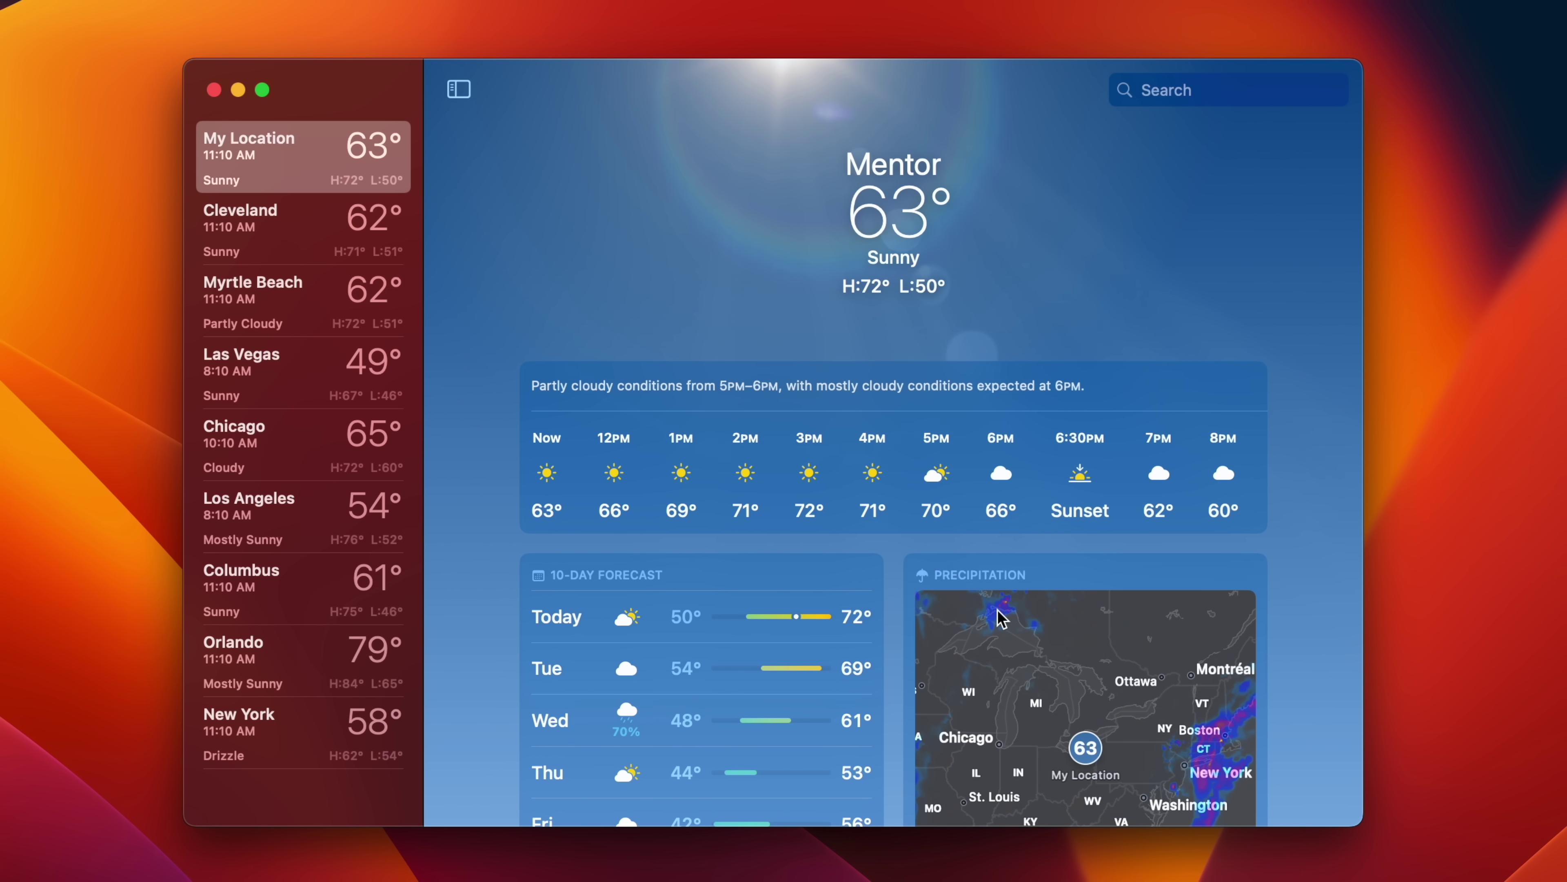
{"action": "left_click", "coordinate": [1007, 622]}
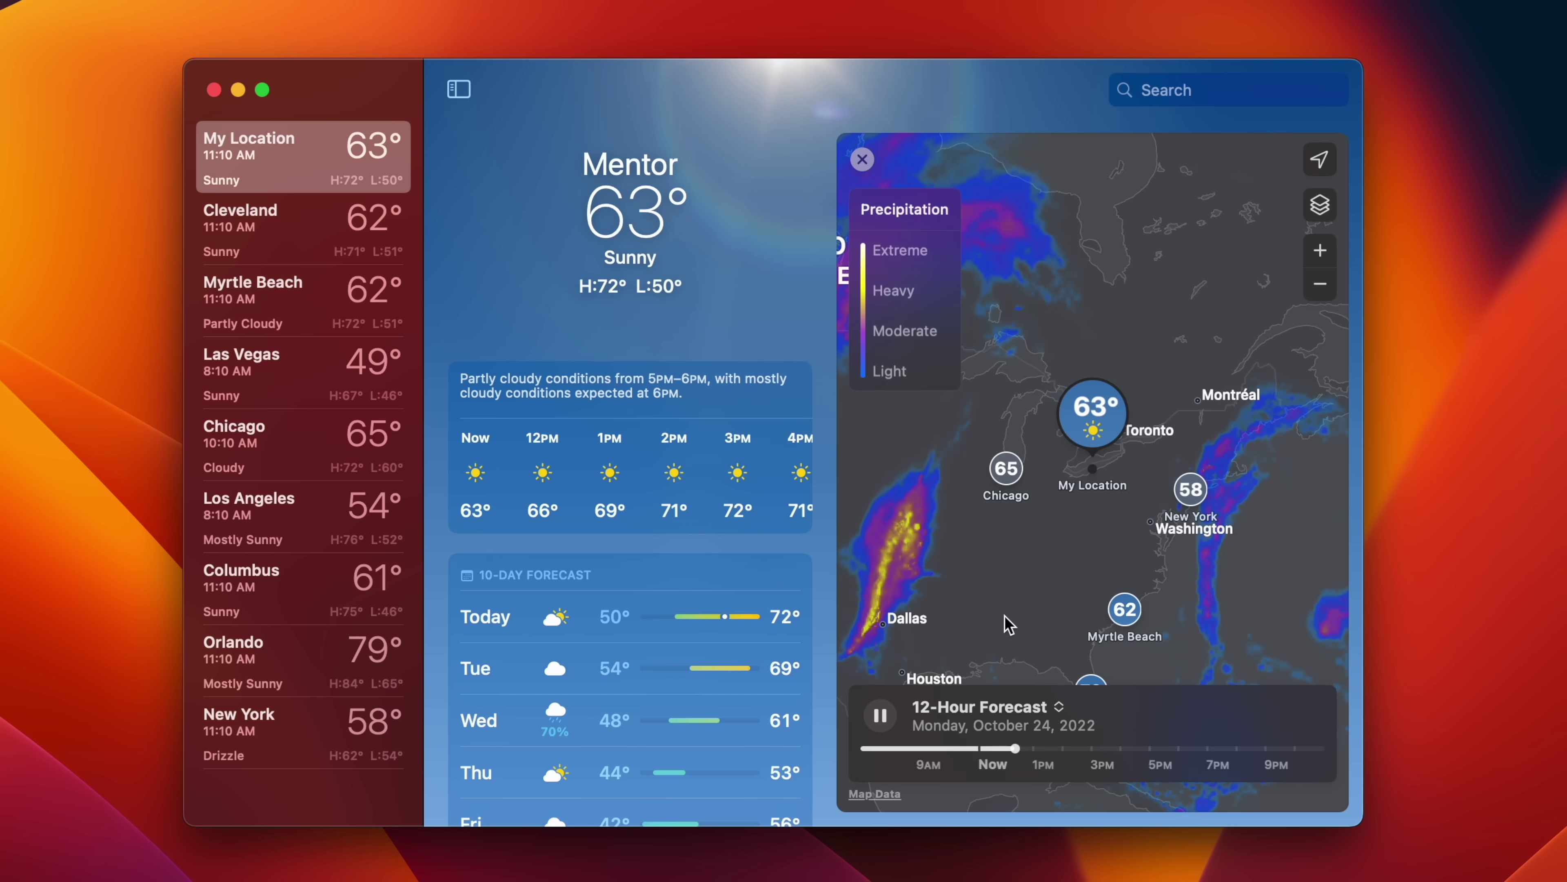
- Check the Air Quality and UV Index details, then open the sunset and daylight details
{"action": "scroll", "coordinate": [664, 648], "scroll_direction": "down", "scroll_amount": 10}
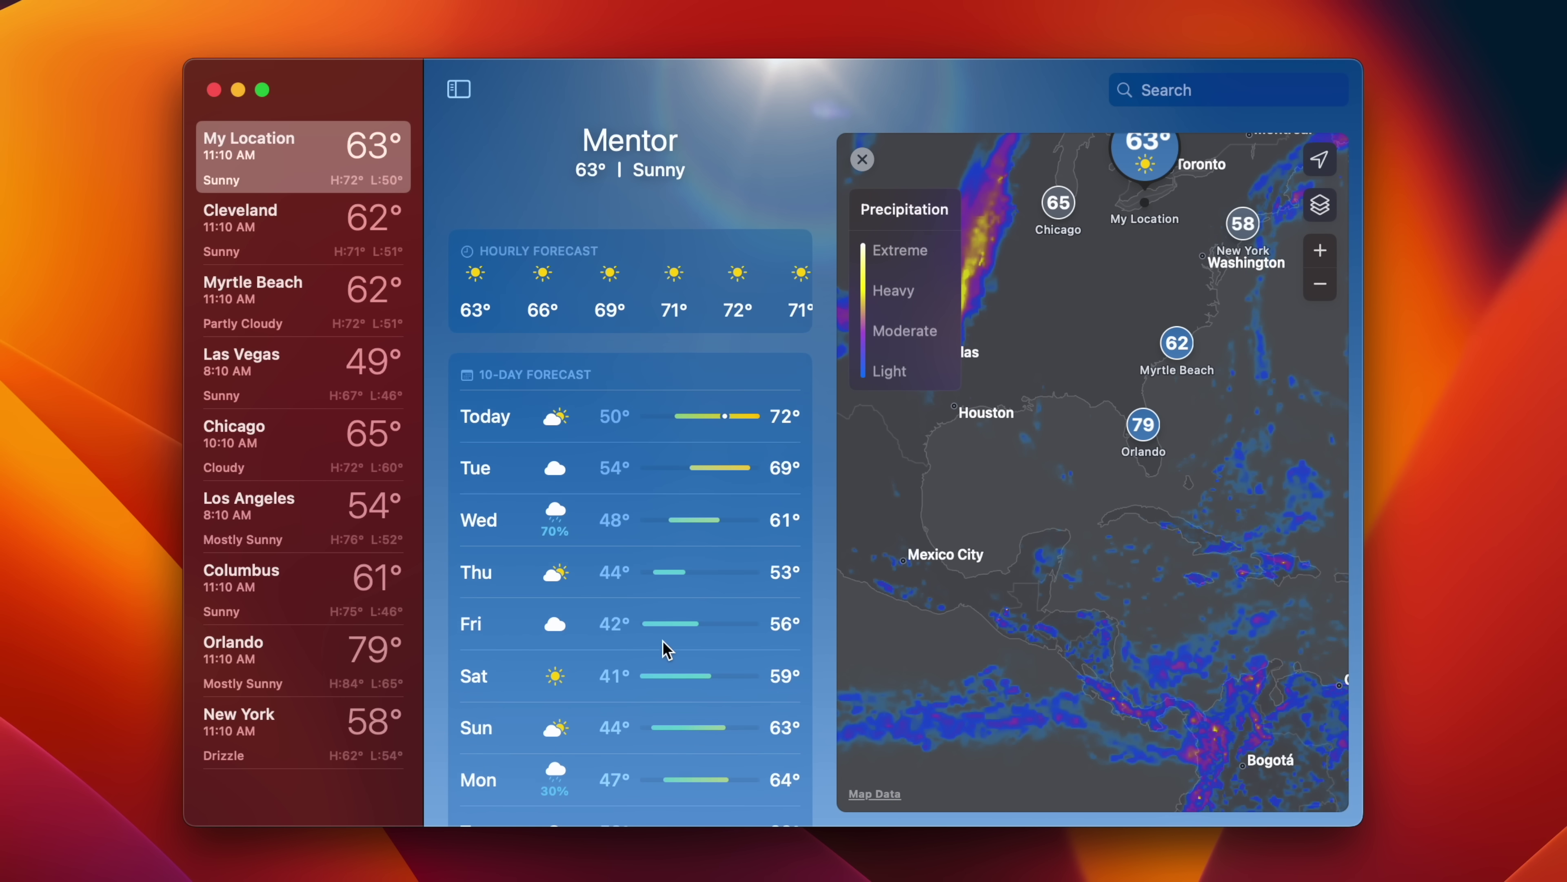
{"action": "left_click", "coordinate": [677, 586]}
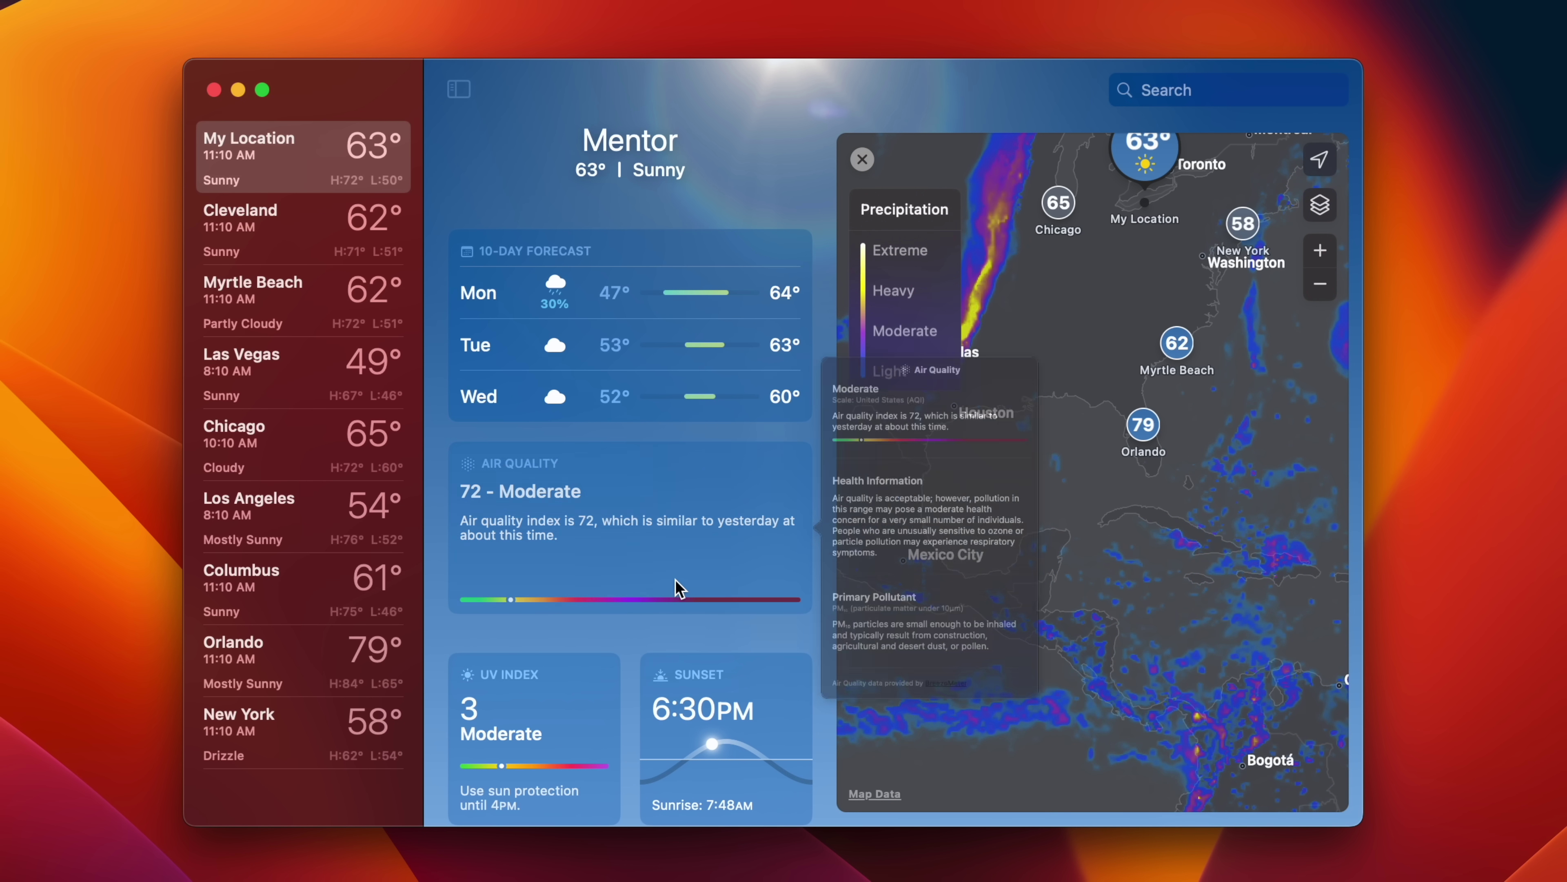
{"action": "left_click", "coordinate": [553, 701]}
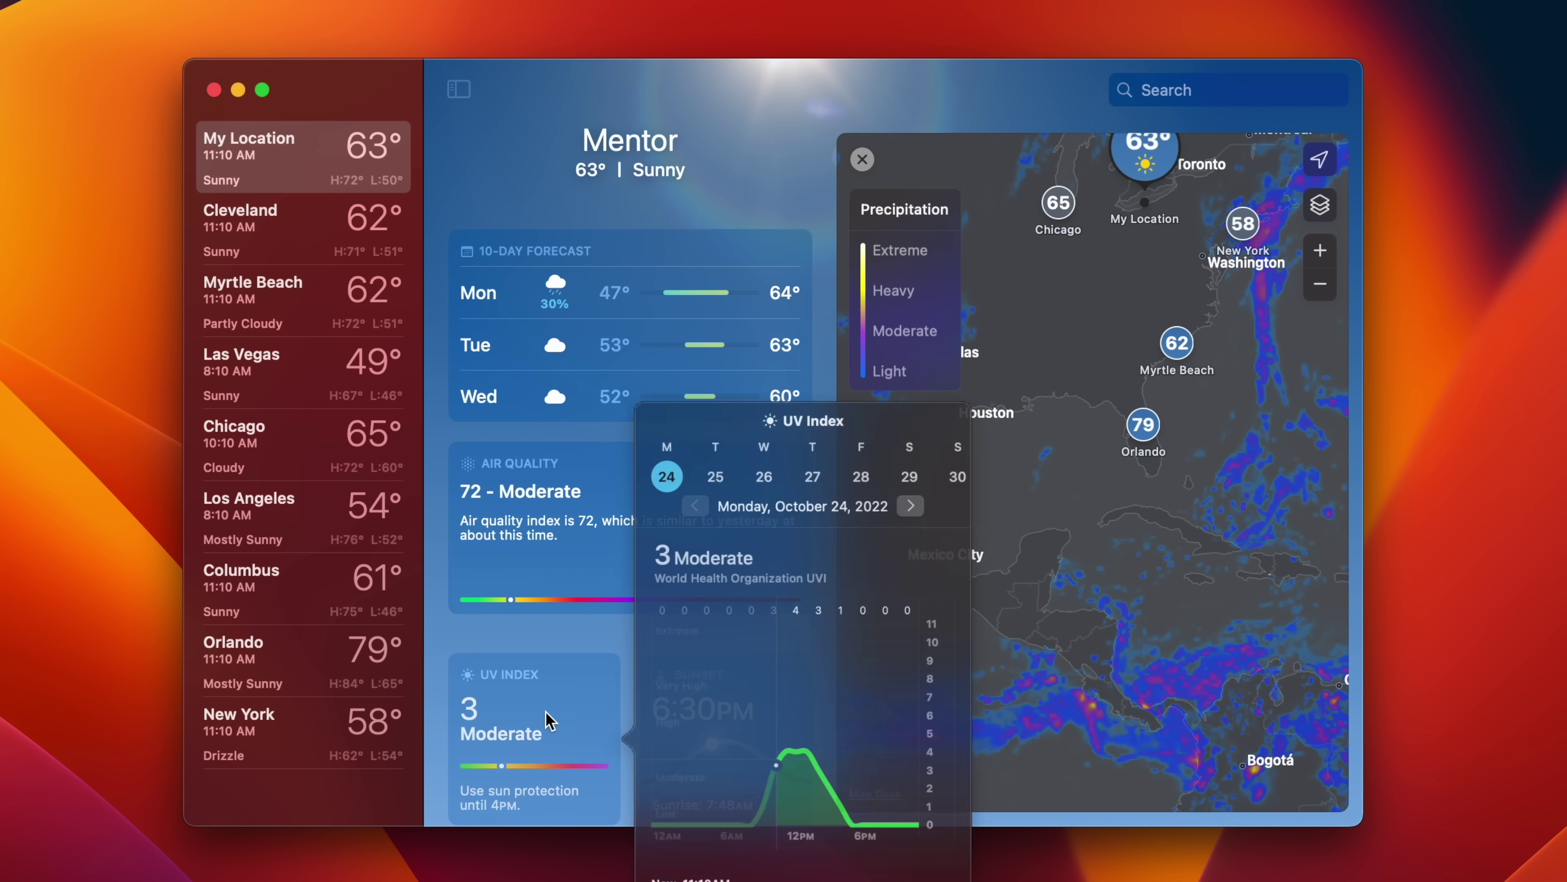
{"action": "left_click", "coordinate": [547, 716]}
{"action": "left_click", "coordinate": [626, 700]}
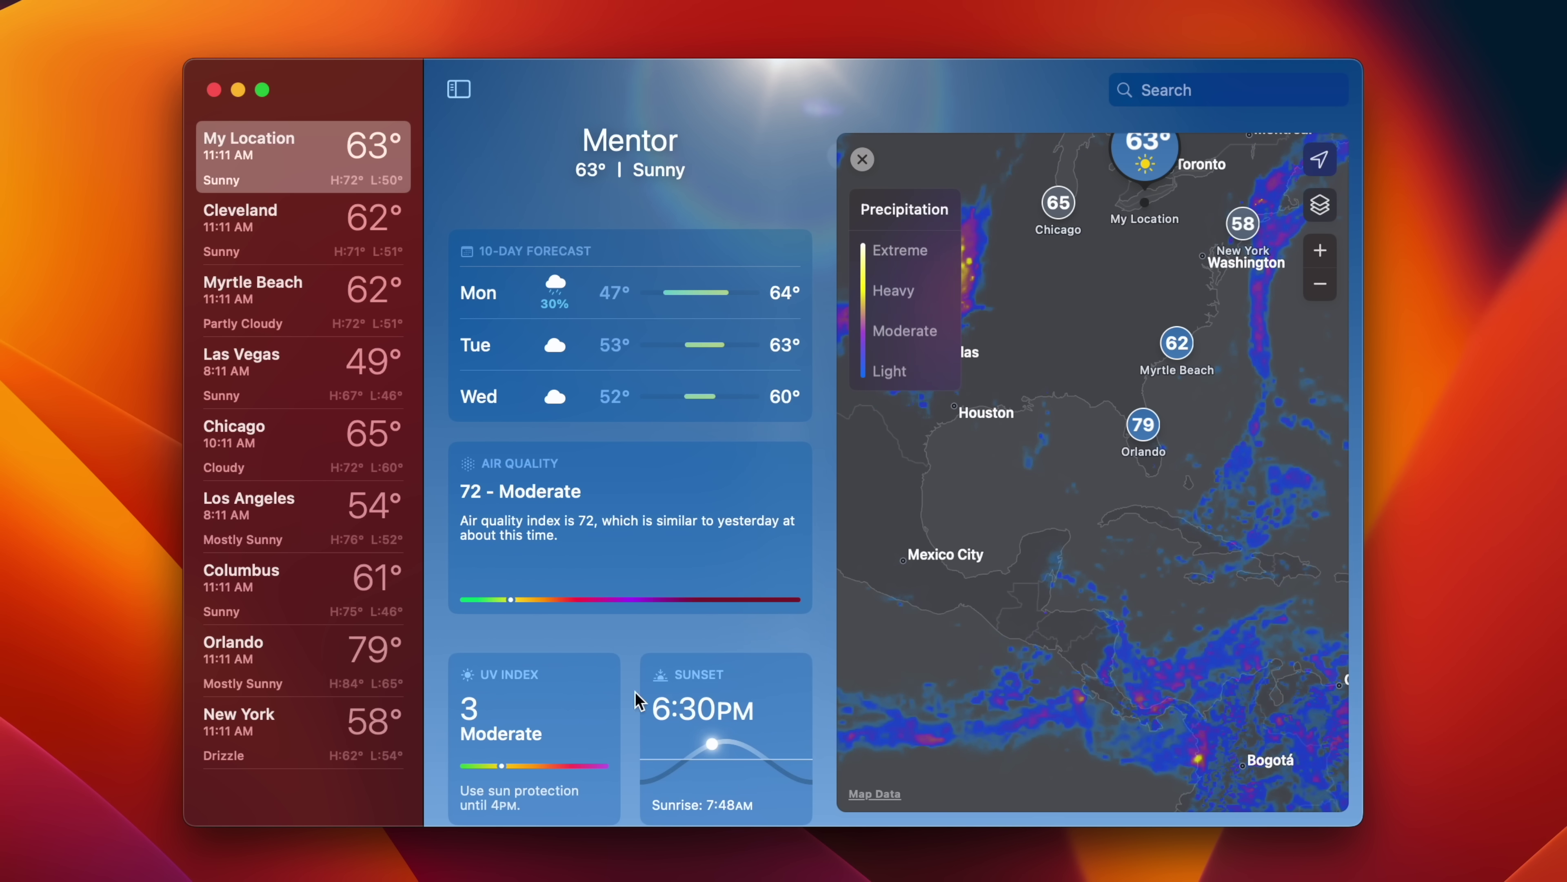
{"action": "left_click", "coordinate": [742, 692]}
{"action": "scroll", "coordinate": [1091, 682], "scroll_direction": "down", "scroll_amount": 10}
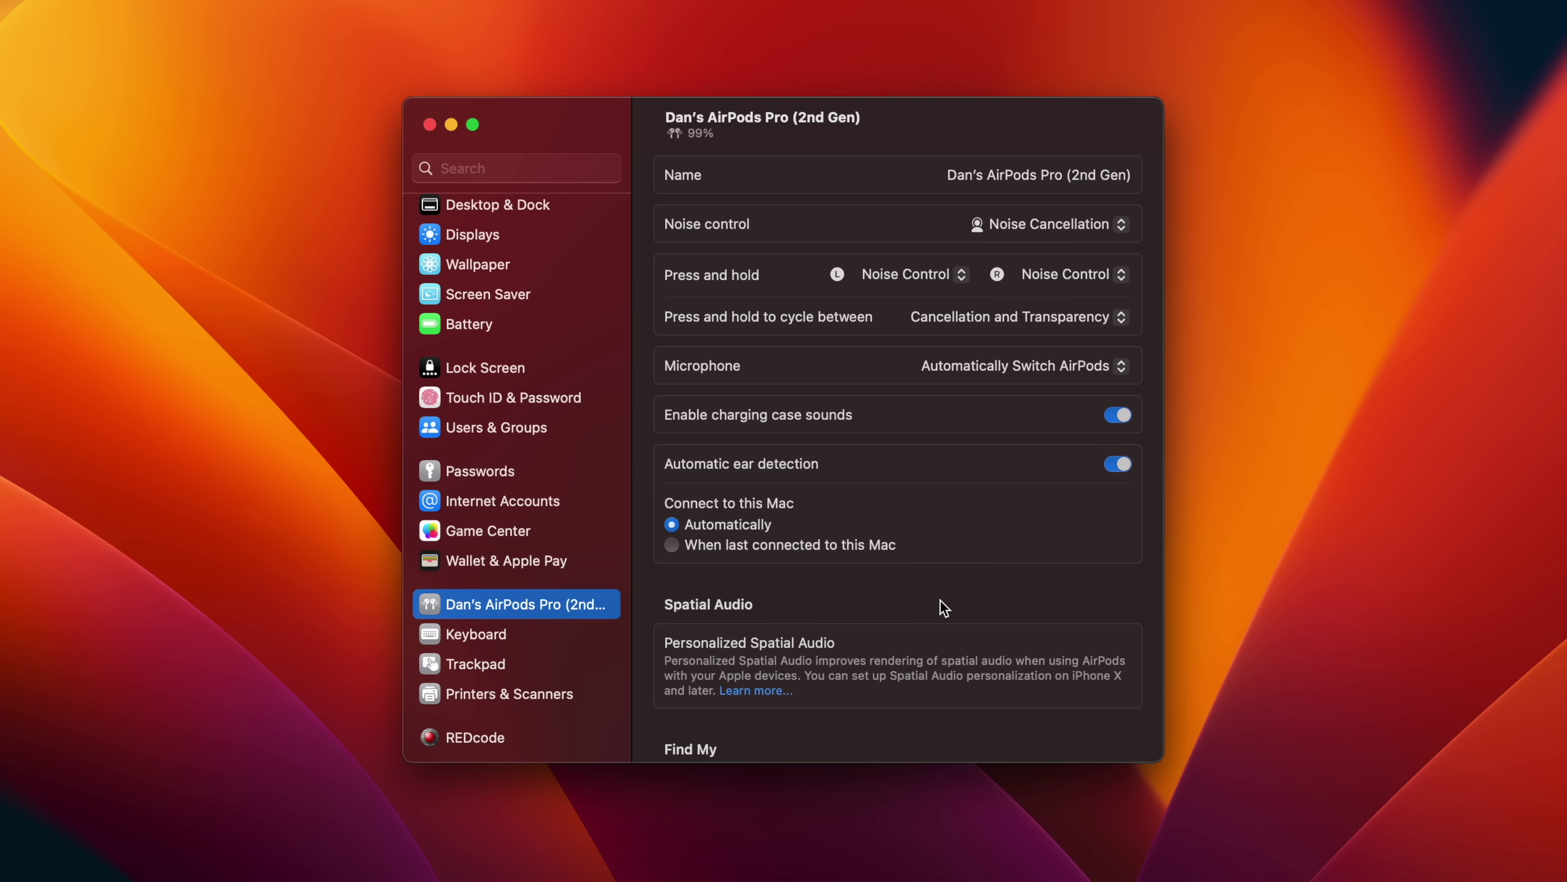
- Show the left AirPod's press-and-hold choices, Noise Control or Siri
{"action": "scroll", "coordinate": [948, 599], "scroll_direction": "down", "scroll_amount": 10}
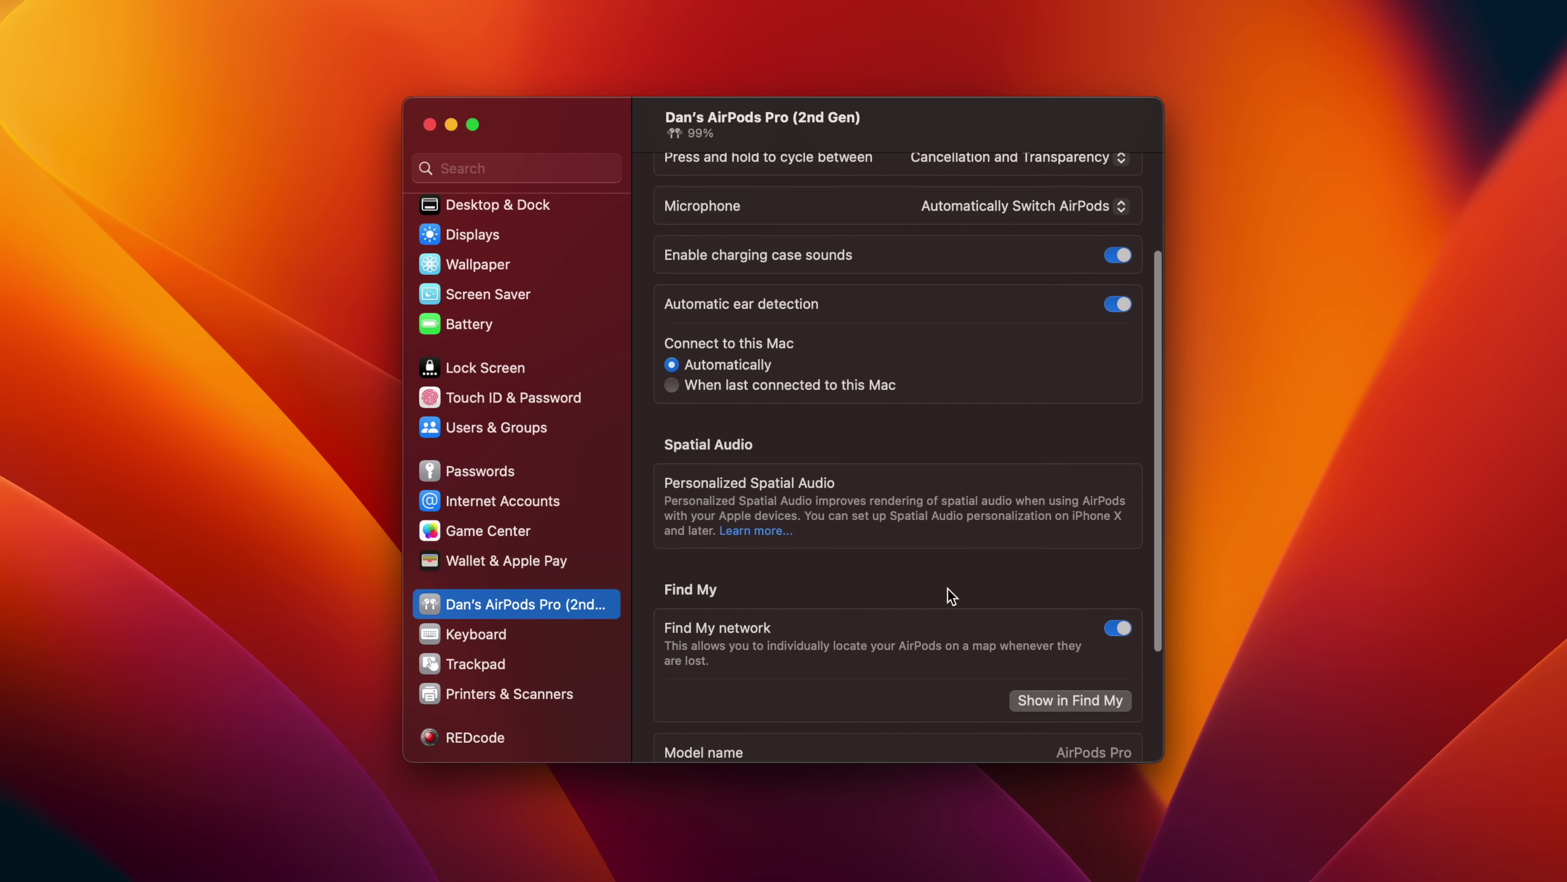
{"action": "scroll", "coordinate": [951, 596], "scroll_direction": "up", "scroll_amount": 10}
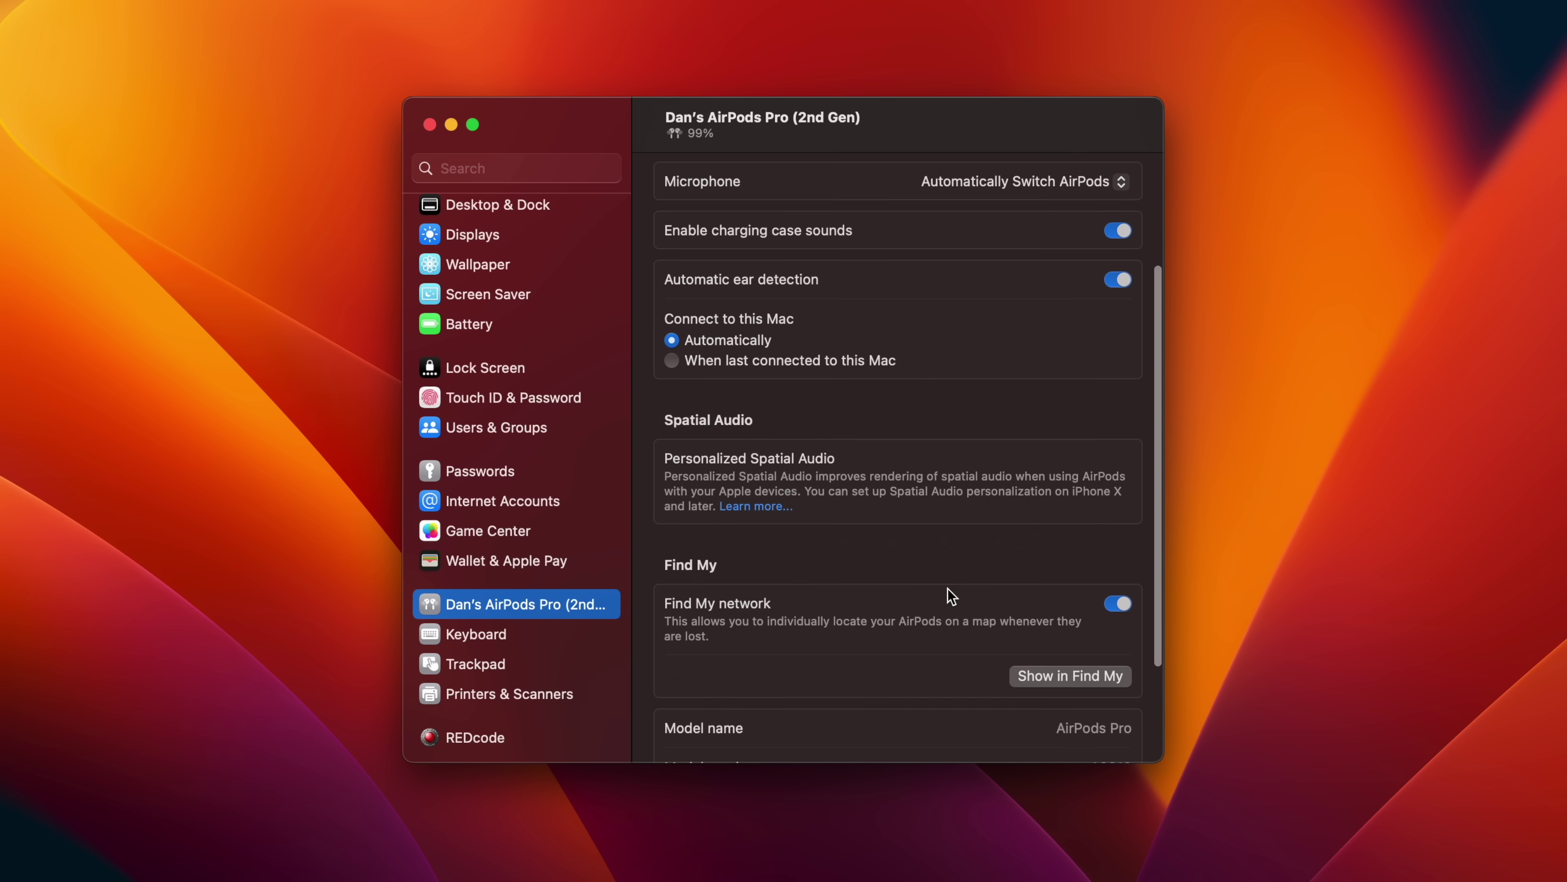
{"action": "scroll", "coordinate": [951, 596], "scroll_direction": "down", "scroll_amount": 7}
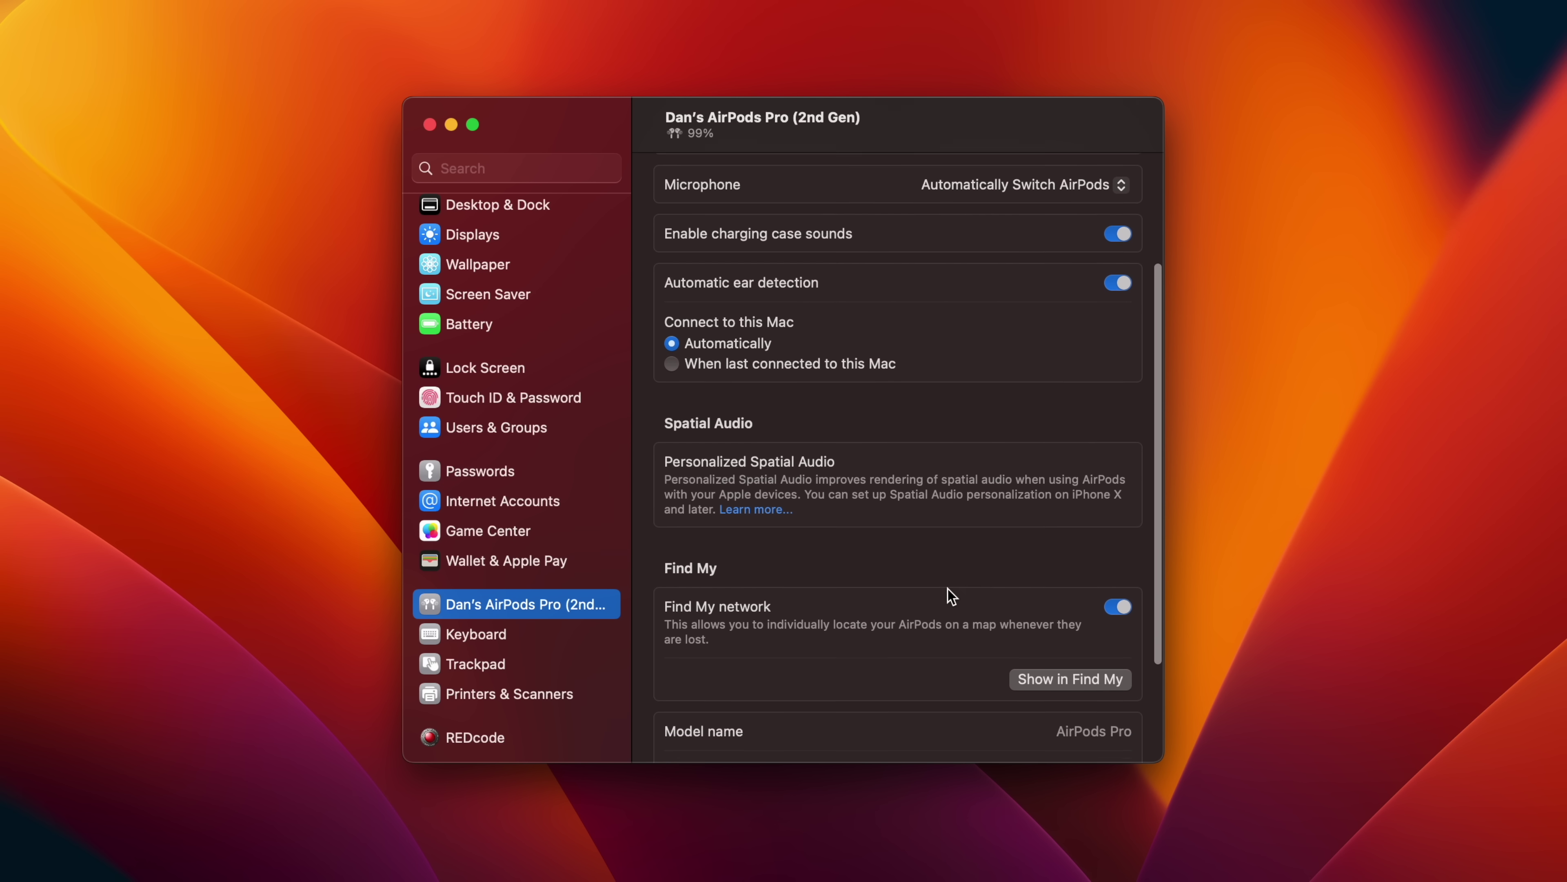
{"action": "scroll", "coordinate": [950, 596], "scroll_direction": "up", "scroll_amount": 5}
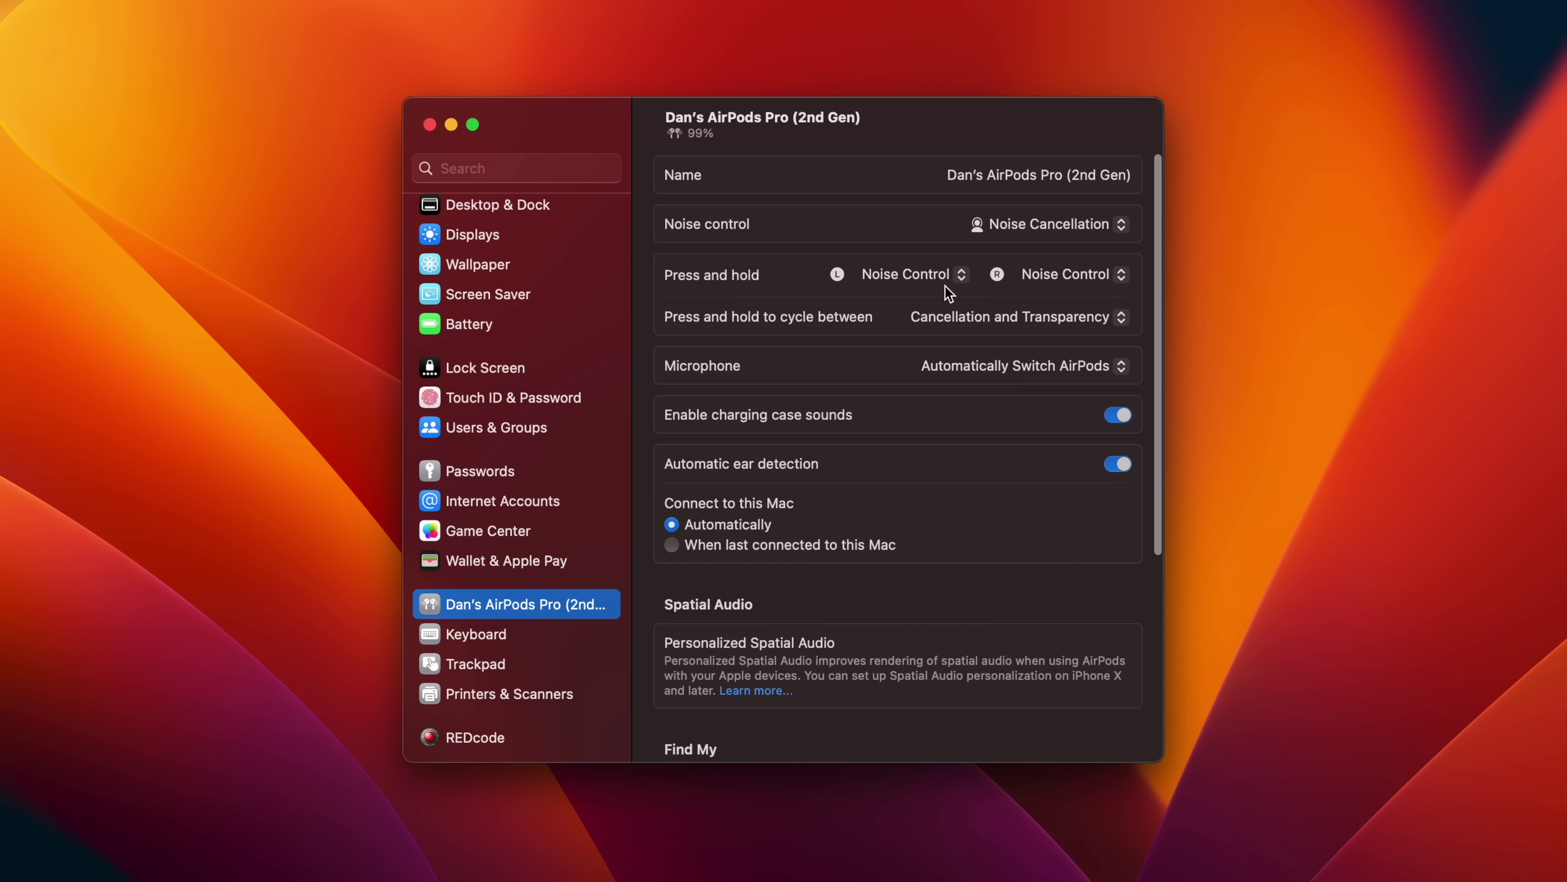
{"action": "left_click", "coordinate": [944, 276]}
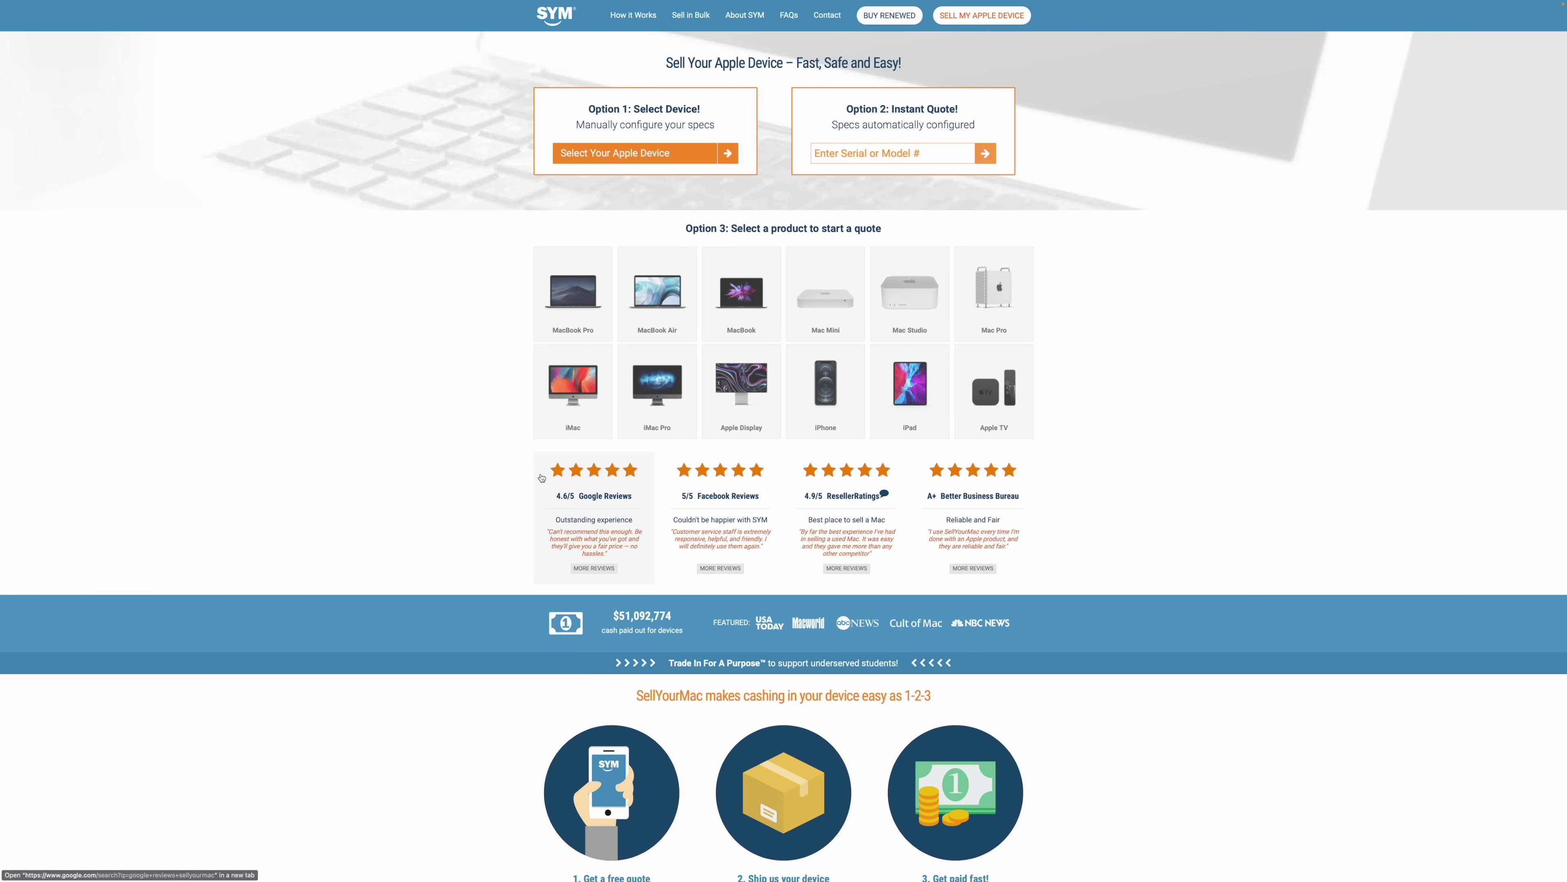
- Choose Sell Your Mac Studio from the device dropdown to start the trade-in quote
{"action": "left_click", "coordinate": [667, 155]}
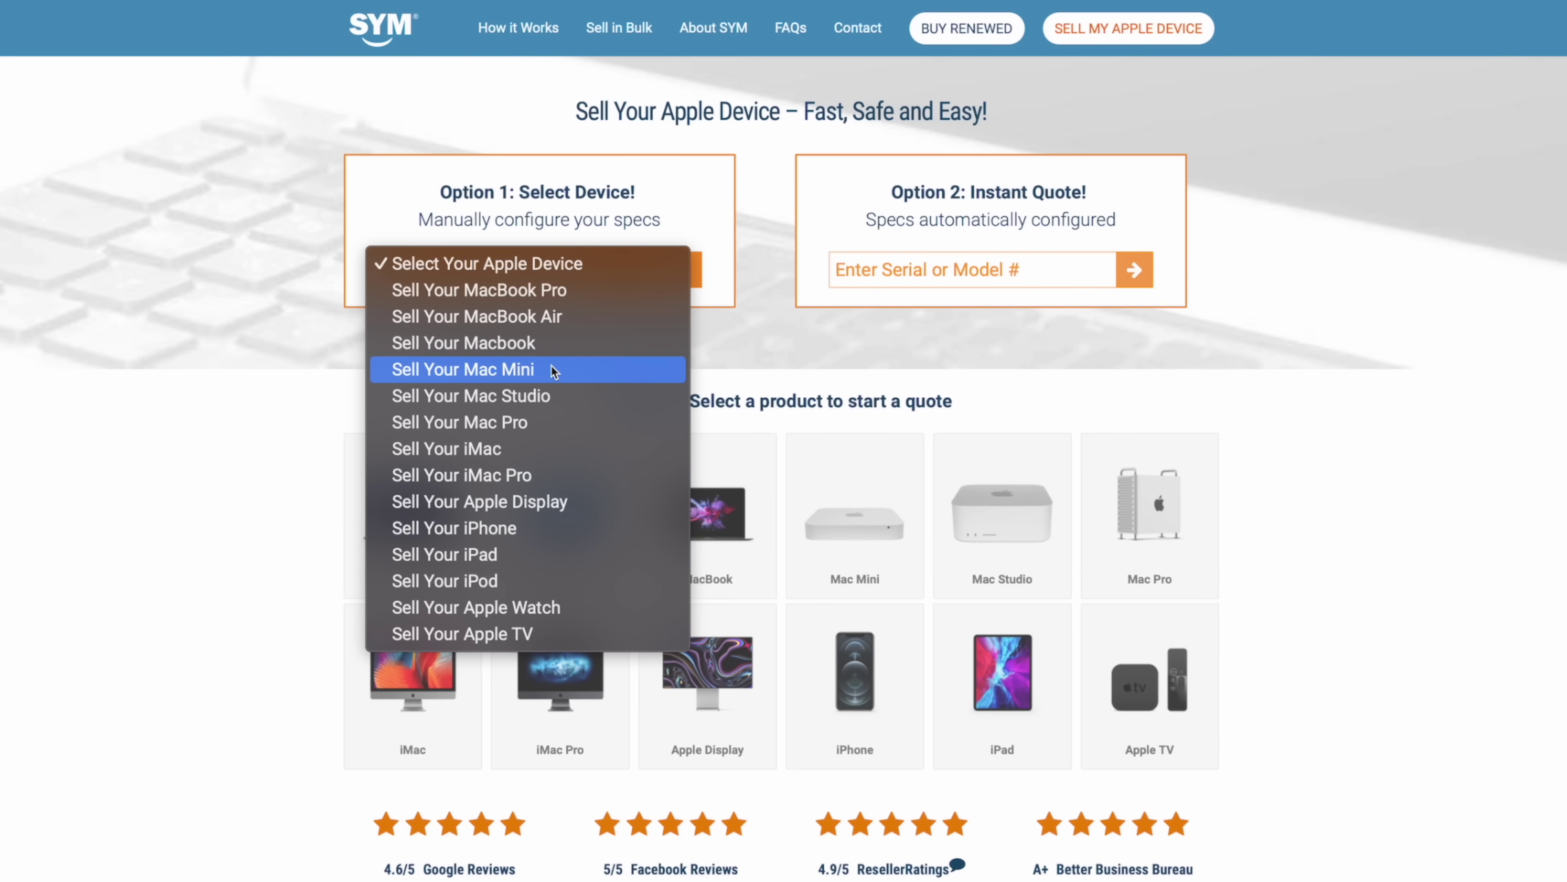
{"action": "left_click", "coordinate": [548, 396]}
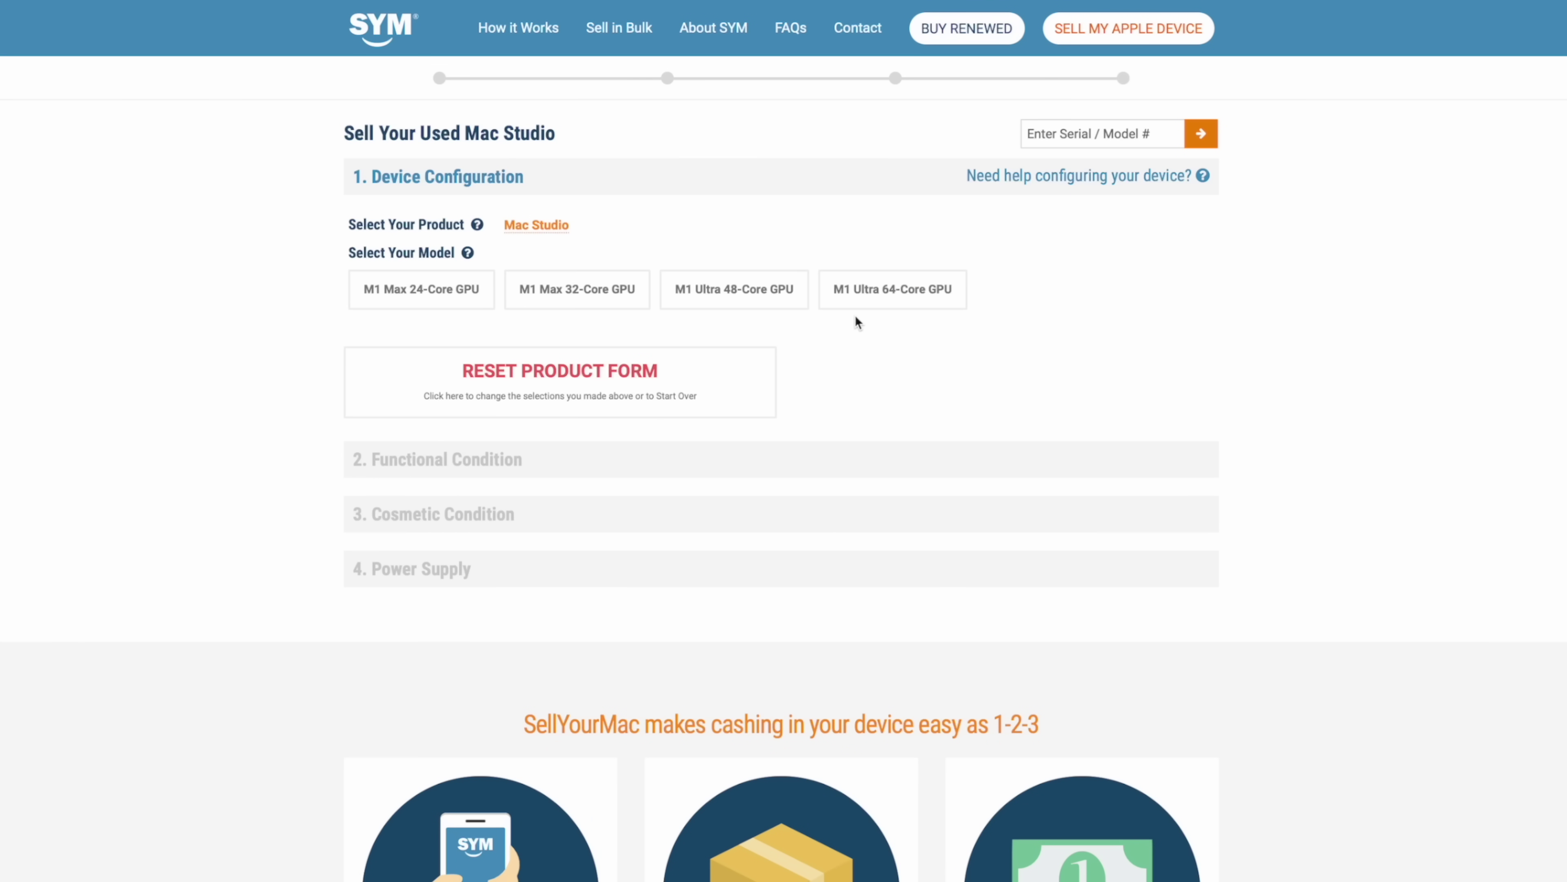
- Choose M1 Ultra 64-Core GPU, 4 TB SSD, 128 GB RAM, no keyboard or mouse, and confirm specs
{"action": "left_click", "coordinate": [861, 301]}
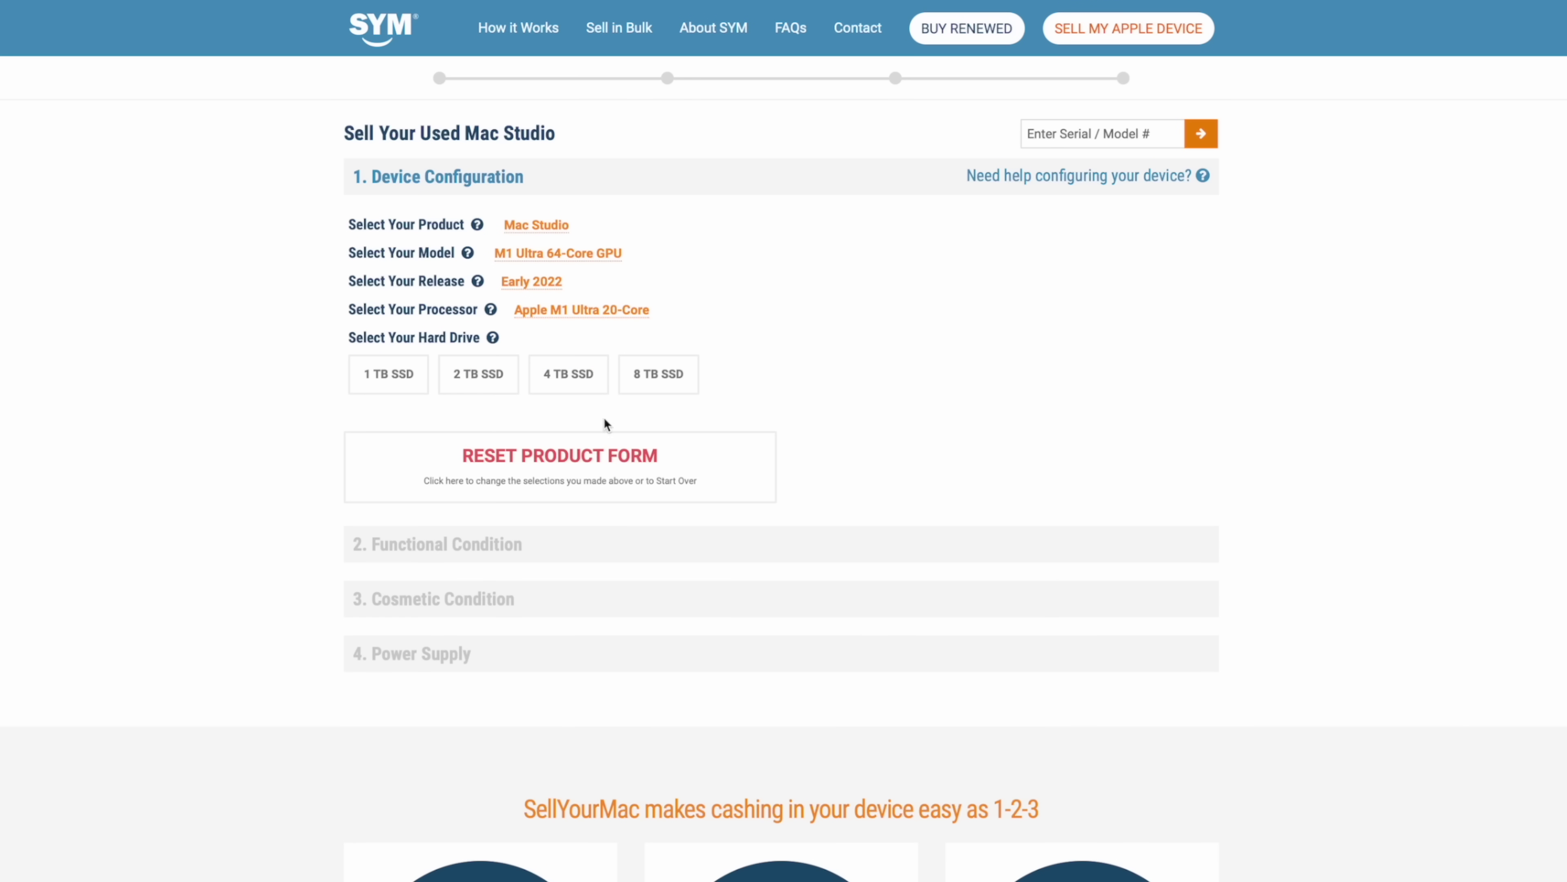
{"action": "left_click", "coordinate": [579, 379]}
{"action": "left_click", "coordinate": [470, 405]}
{"action": "left_click", "coordinate": [401, 433]}
{"action": "left_click", "coordinate": [400, 452]}
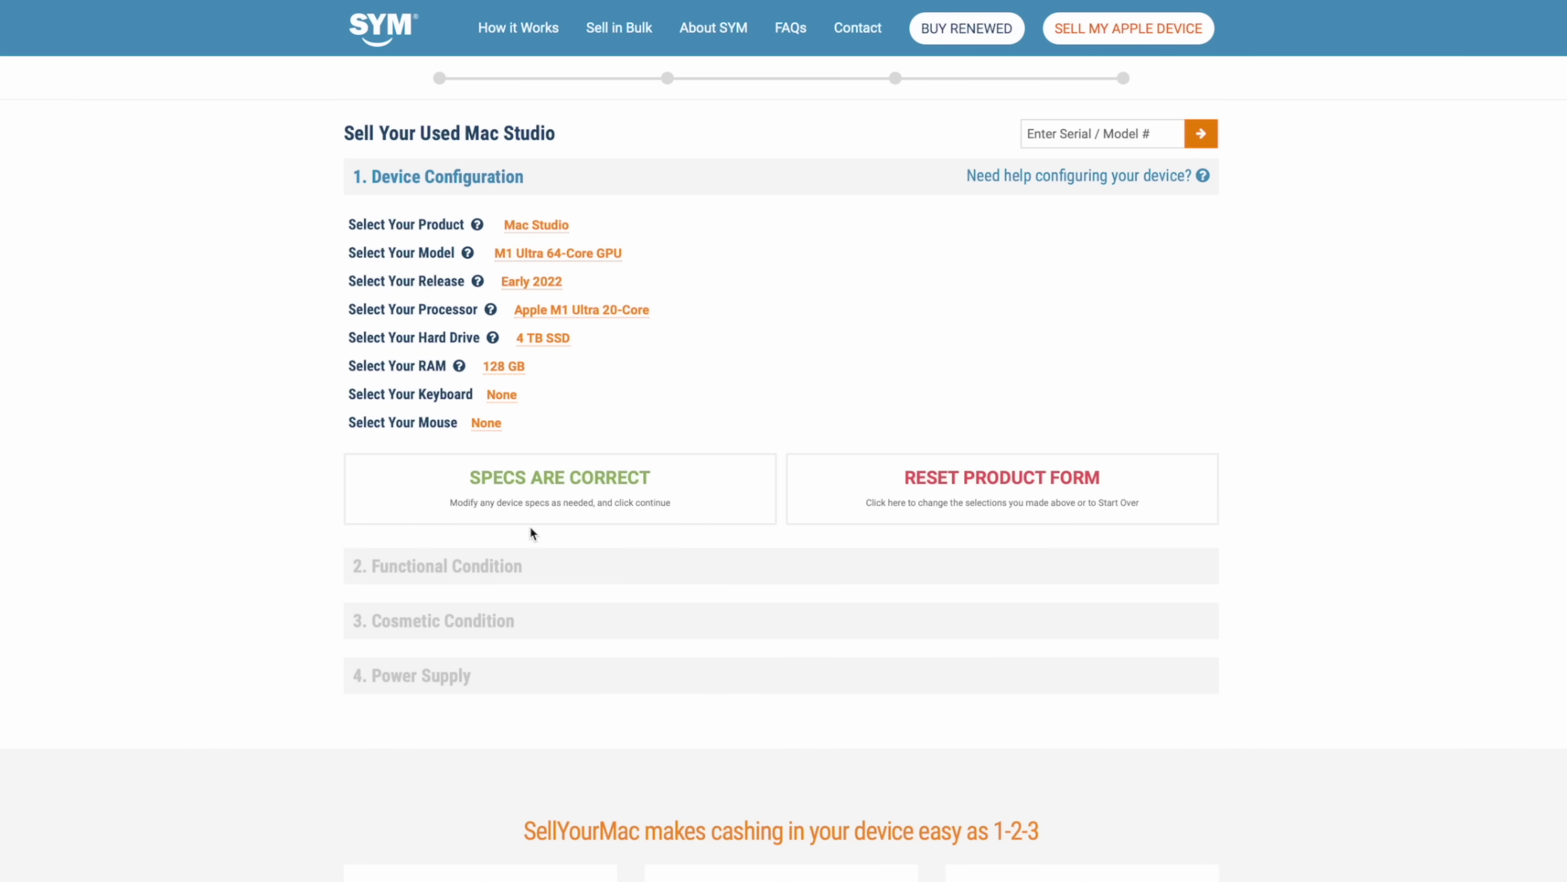
{"action": "left_click", "coordinate": [532, 517]}
- Mark the Mac 100% functional and Like New, with charger and power cord included
{"action": "left_click", "coordinate": [630, 310]}
{"action": "left_click", "coordinate": [525, 374]}
{"action": "left_click", "coordinate": [816, 240]}
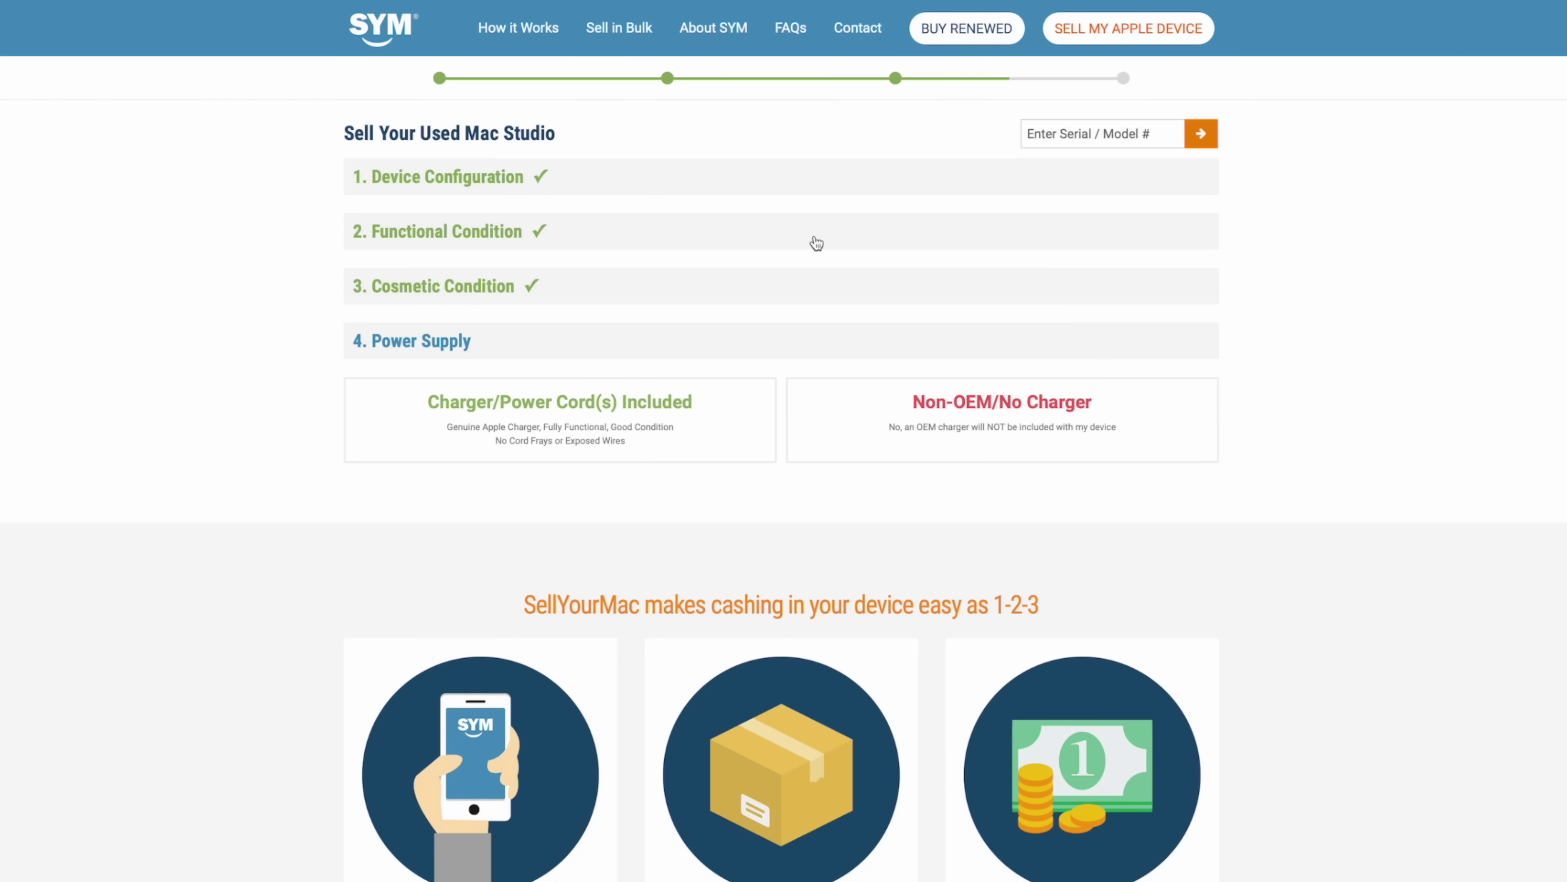
{"action": "left_click", "coordinate": [622, 394]}
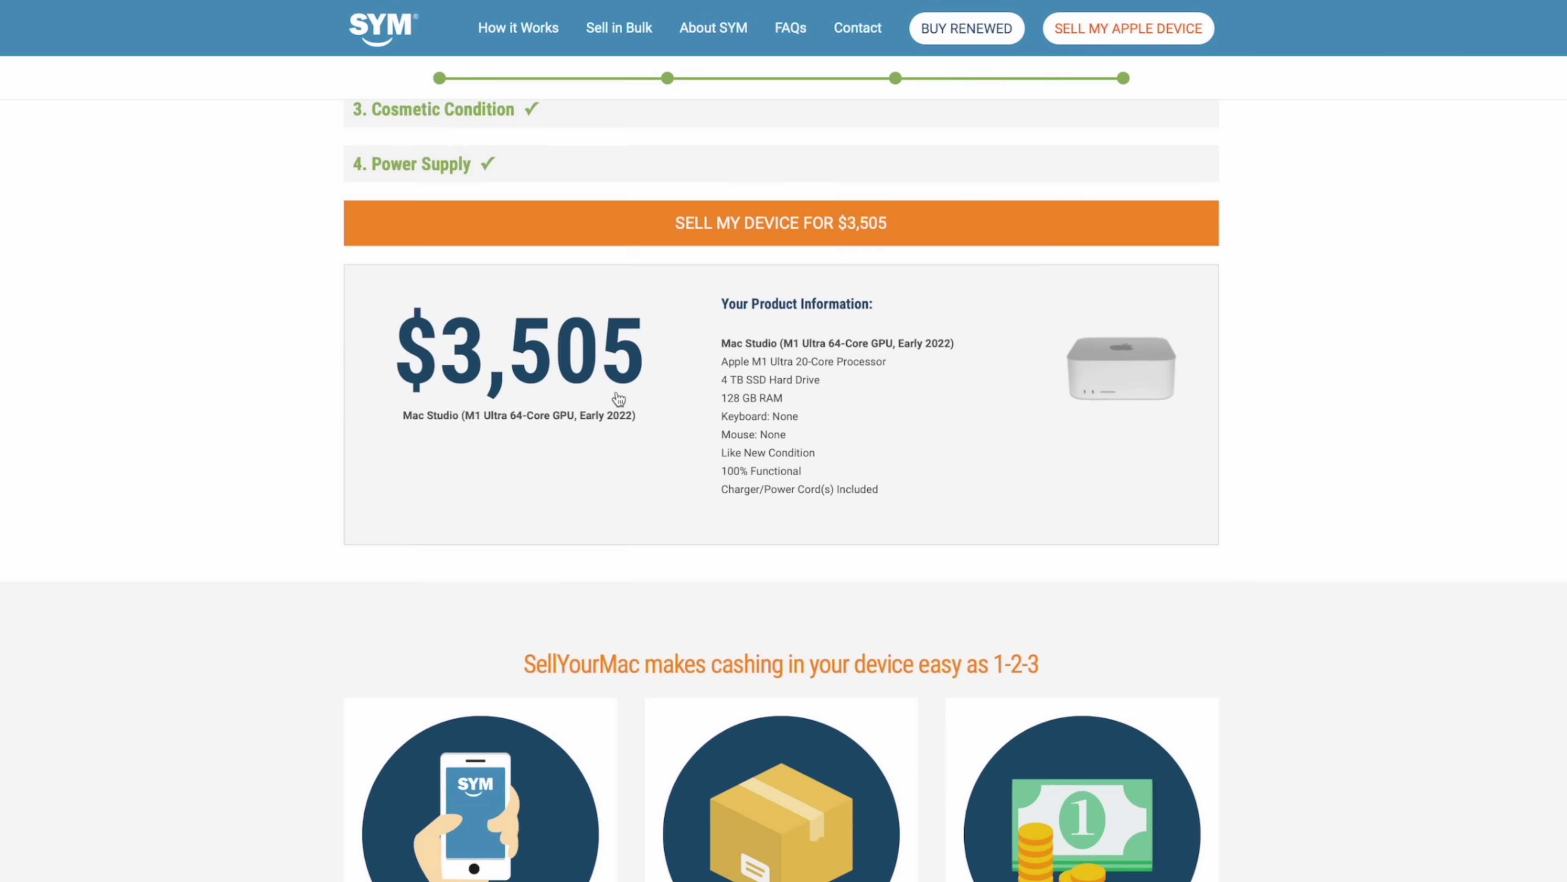